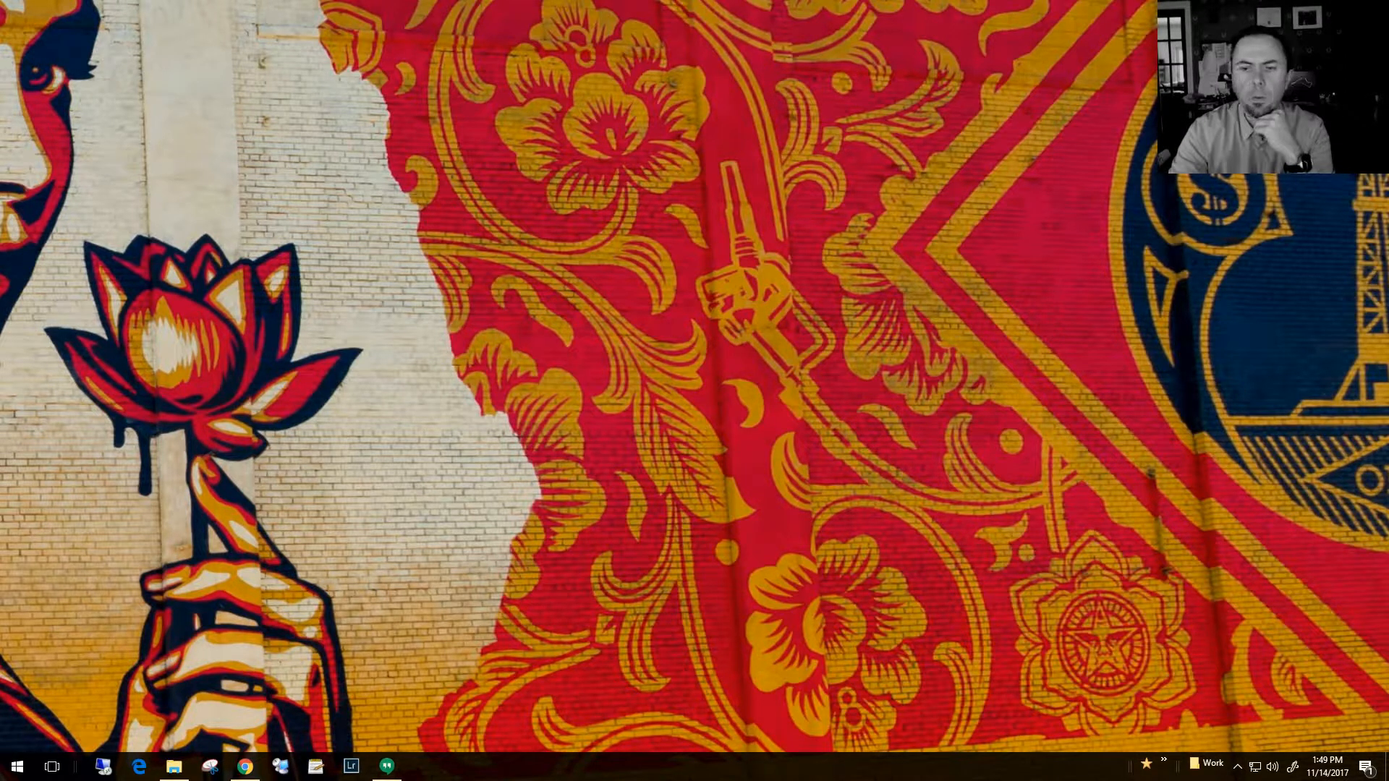
# - Open the Create Synchronicity main window from its background process in the notification area
pyautogui.click(1238, 769)
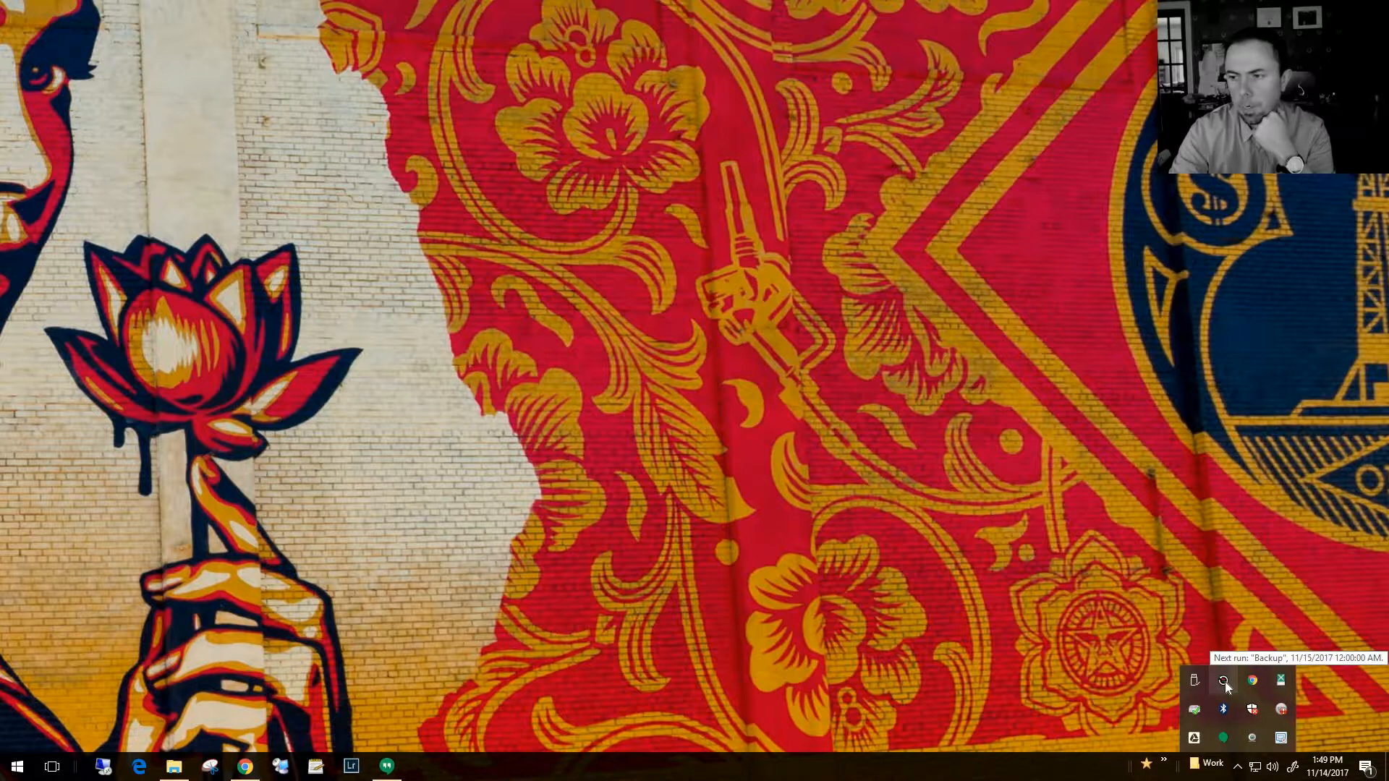
pyautogui.rightClick(1226, 682)
pyautogui.click(1183, 653)
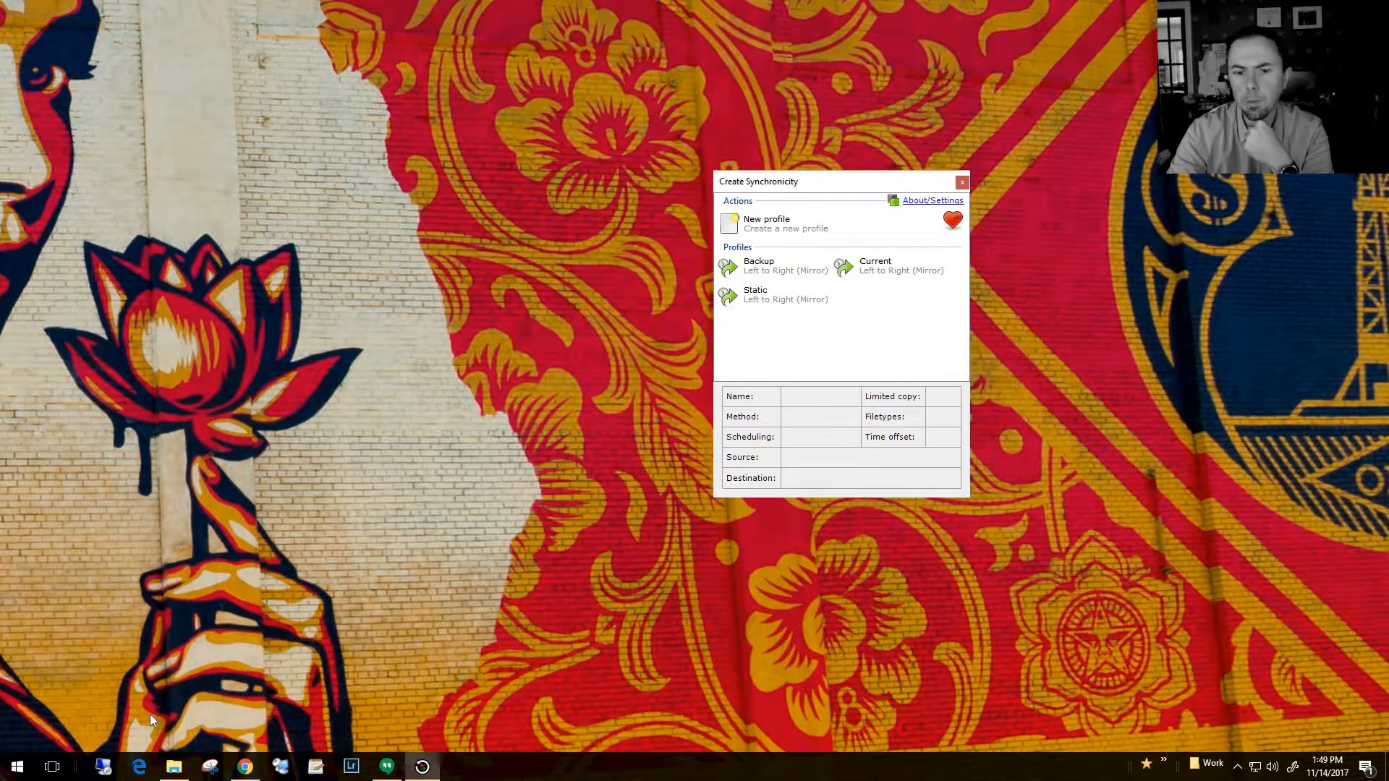
# - Switch to File Explorer's Backup folder on the USB drive and arrange its window beside Create Synchronicity
pyautogui.click(176, 765)
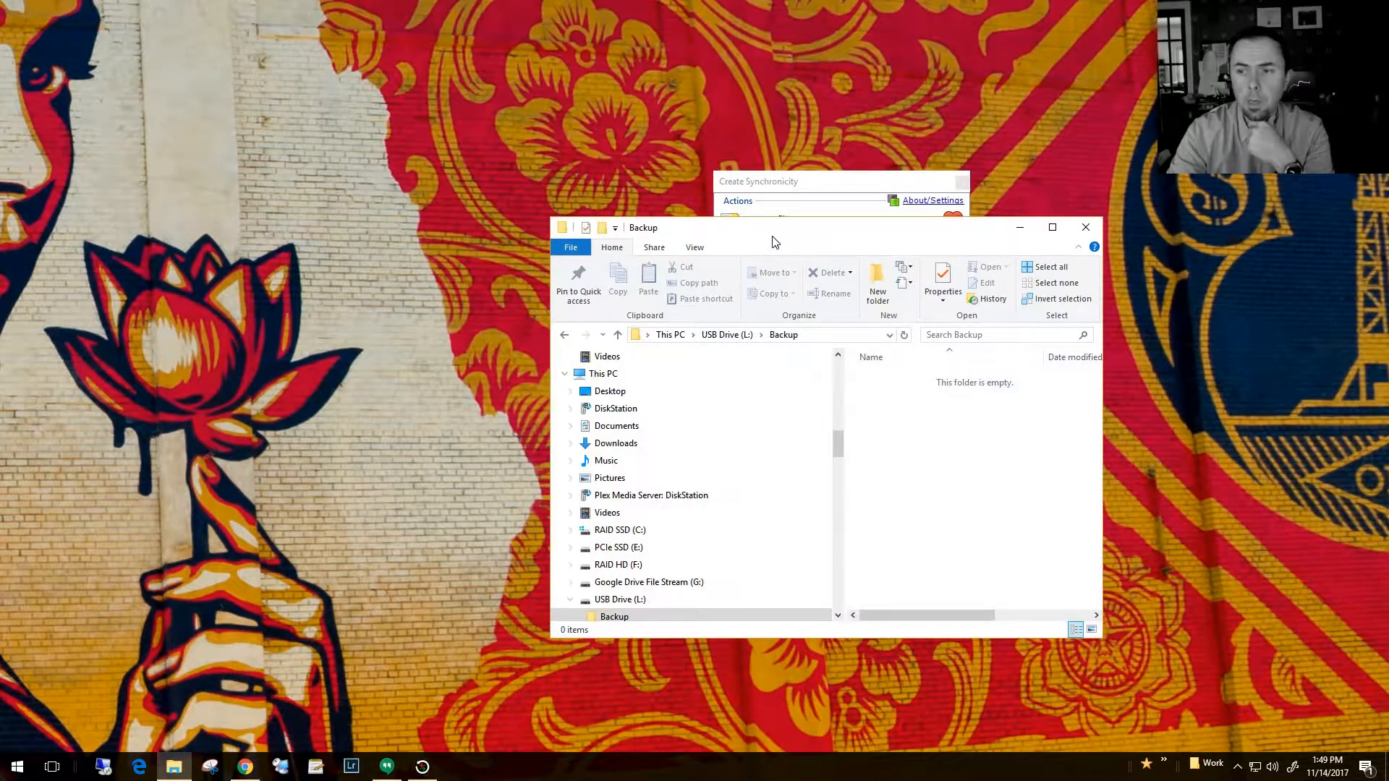
pyautogui.moveTo(856, 228); pyautogui.dragTo(927, 309)
pyautogui.moveTo(861, 182)
pyautogui.mouseDown()
pyautogui.moveTo(187, 59)
pyautogui.moveTo(105, 27)
pyautogui.mouseUp()
pyautogui.moveTo(991, 309); pyautogui.dragTo(1173, 259)
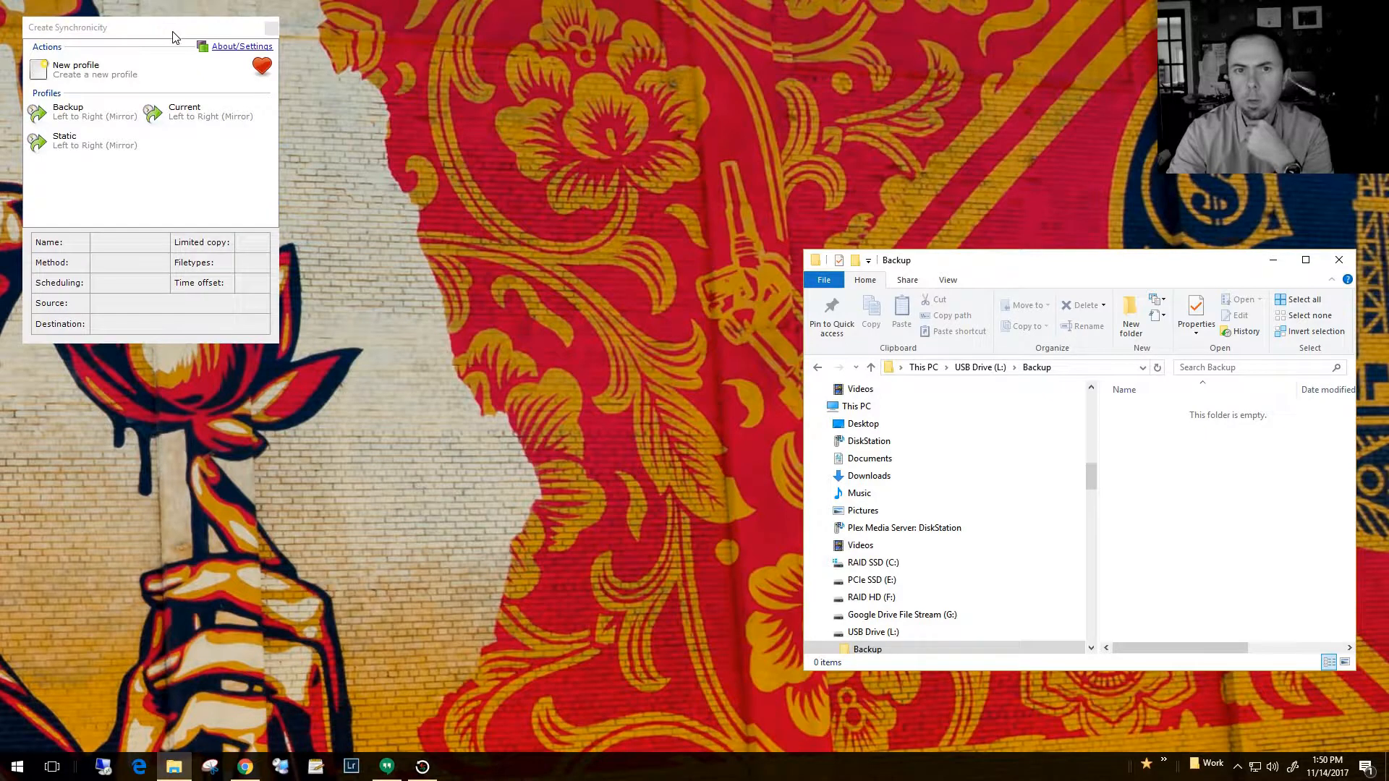
pyautogui.moveTo(160, 28); pyautogui.dragTo(173, 32)
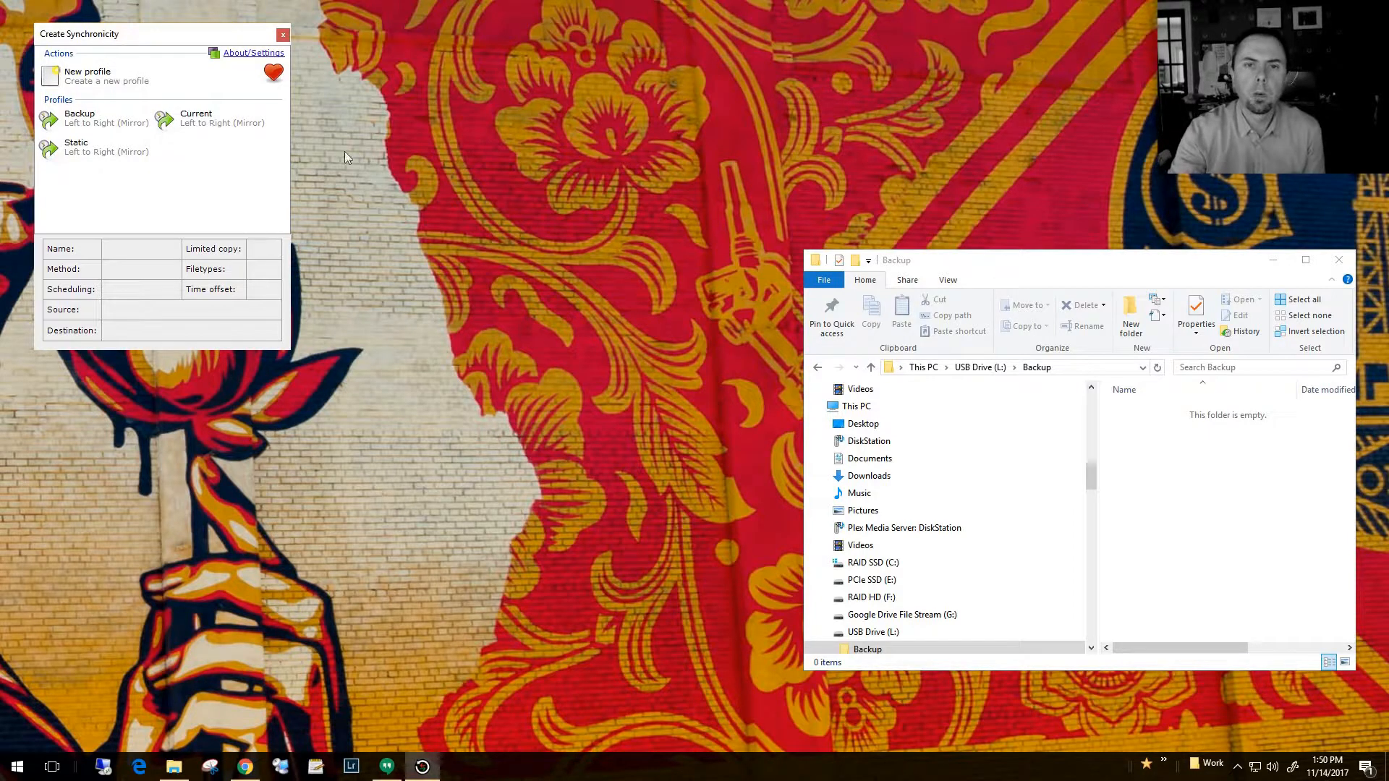
pyautogui.moveTo(181, 34); pyautogui.dragTo(400, 157)
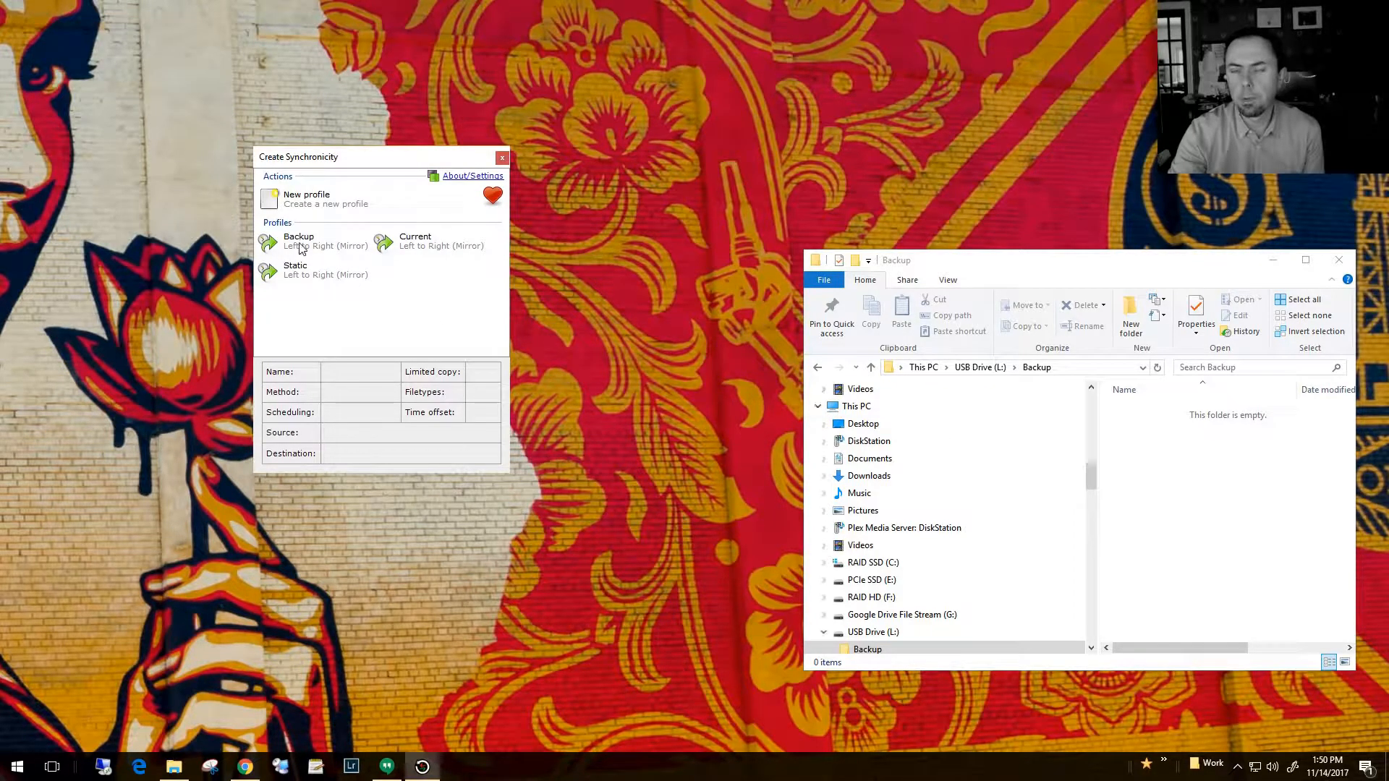
# - Create a new synchronization profile named "Backup 2"
pyautogui.click(299, 195)
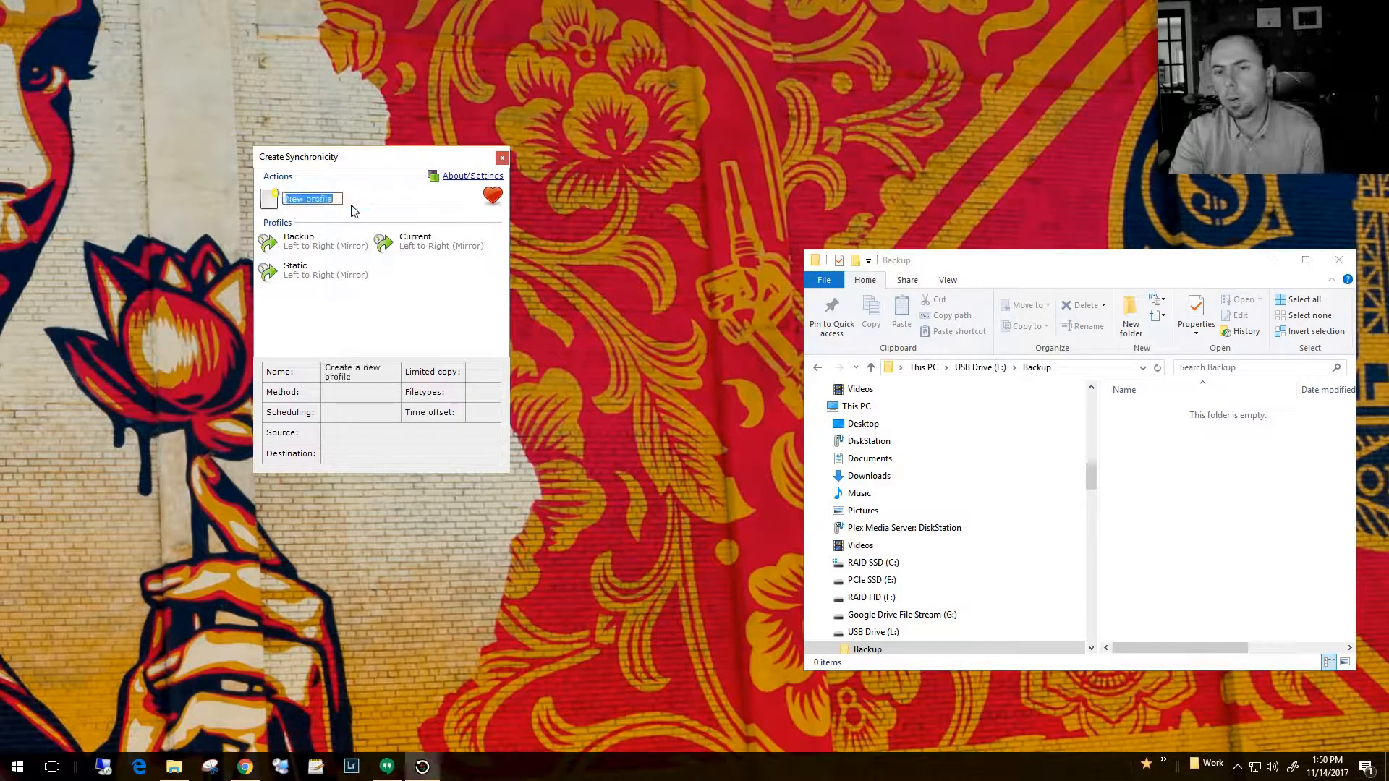
pyautogui.click(339, 199)
pyautogui.hotkey('ctrl', 'a')
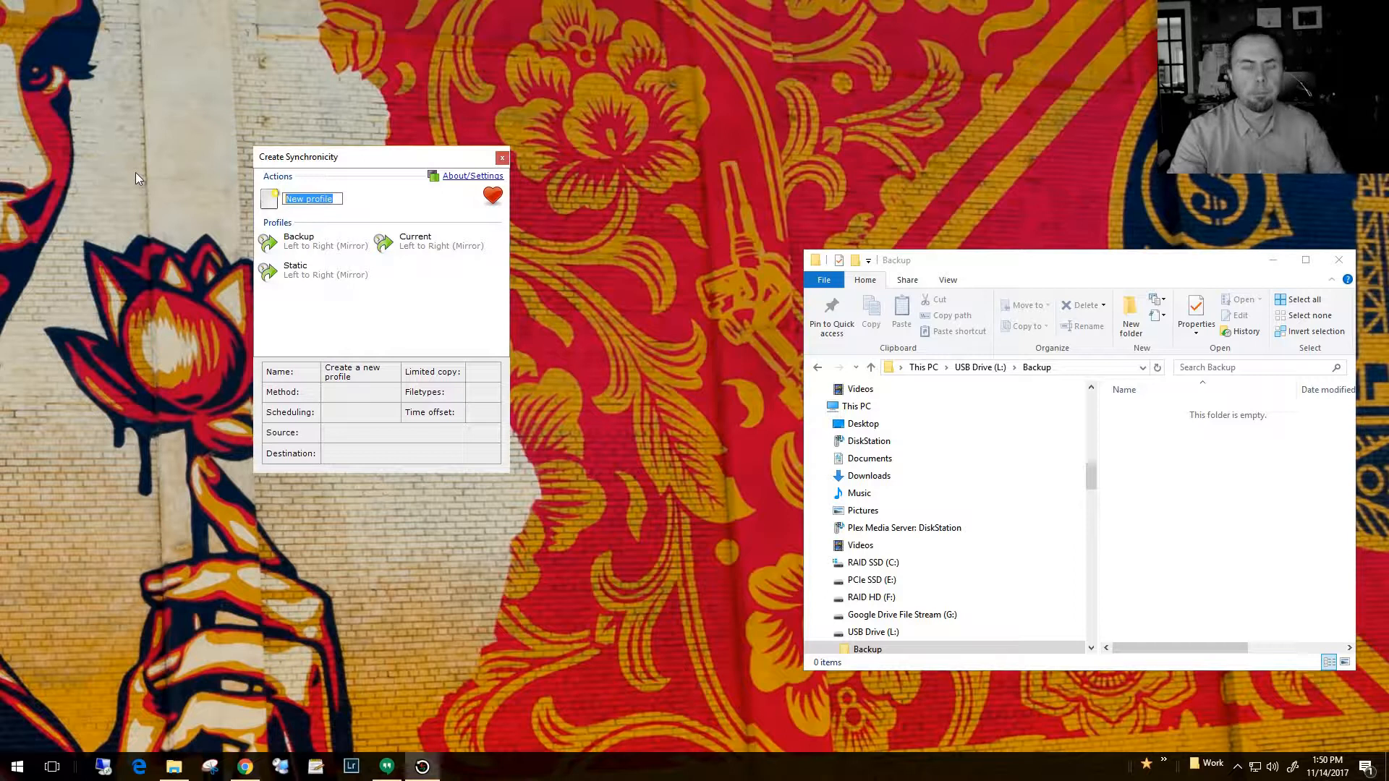
pyautogui.write('Backup')
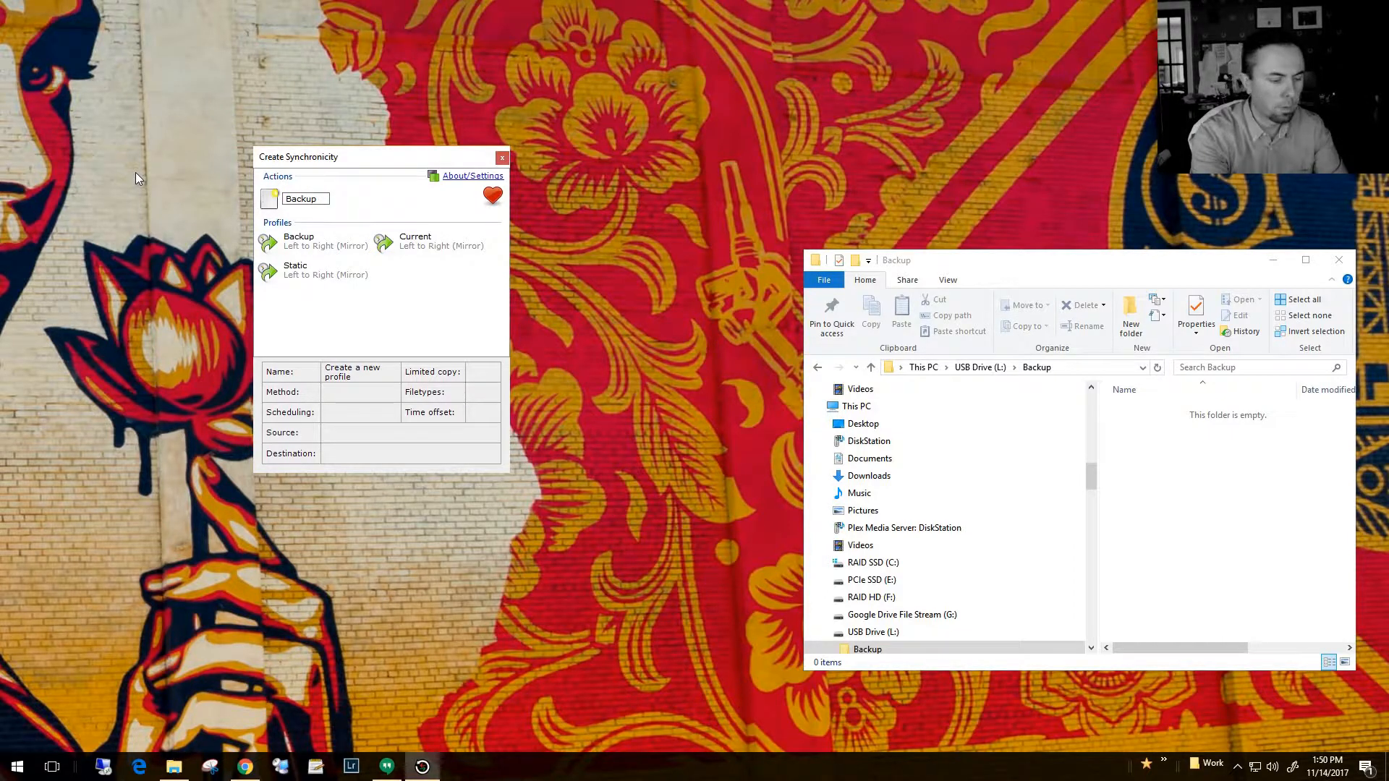
pyautogui.write(' Set')
pyautogui.press('BackSpace')
pyautogui.press('BackSpace')
pyautogui.press('BackSpace')
pyautogui.write('2')
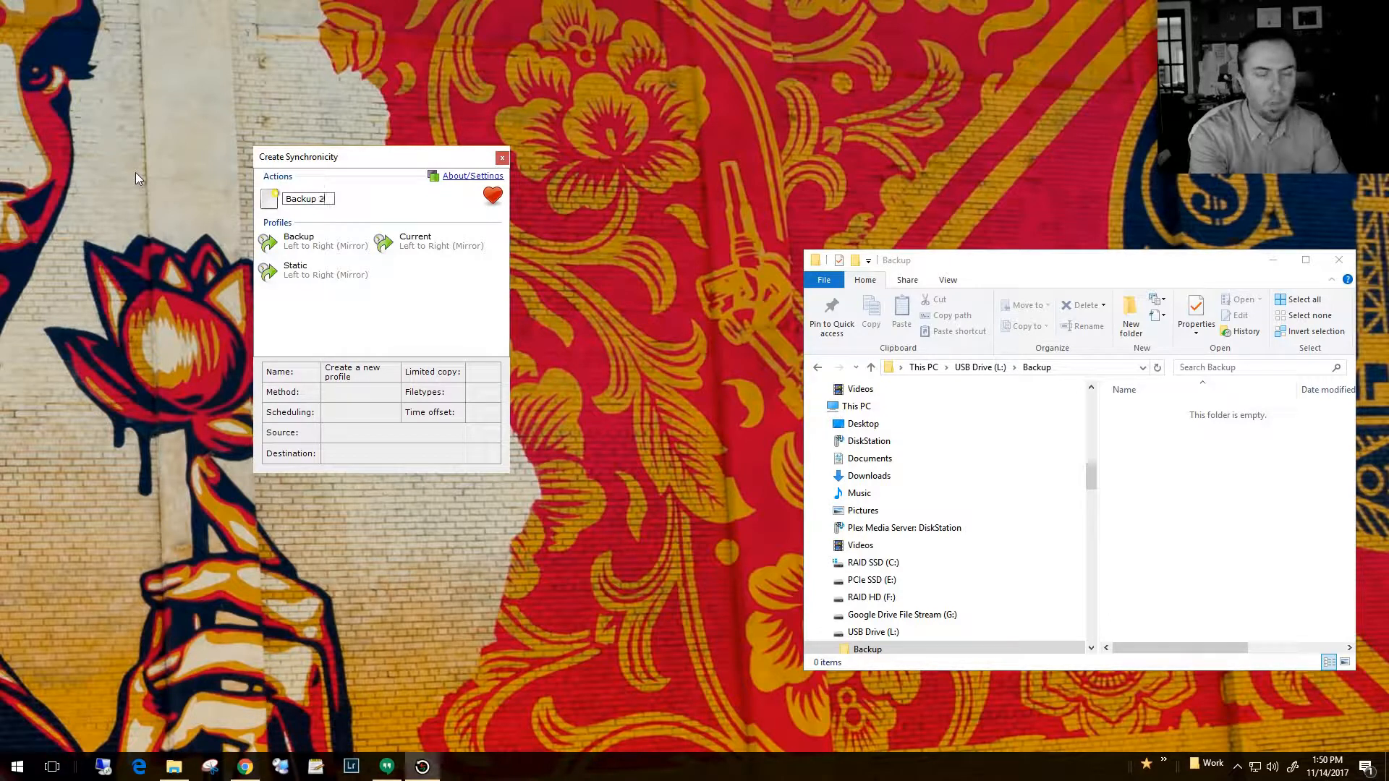
pyautogui.press('Return')
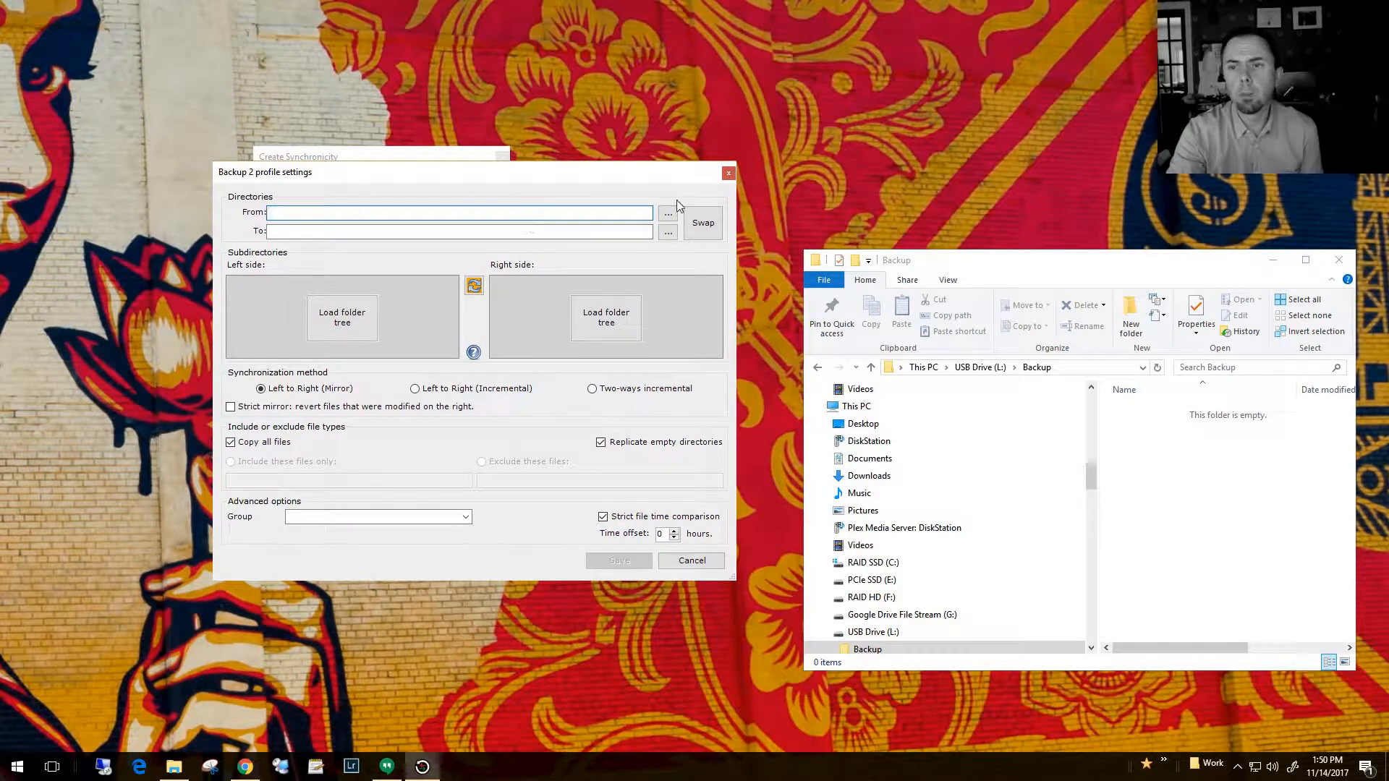
# - Choose the Hopkins folder on the Desktop as the profile's source directory and move the settings window clear of File Explorer
pyautogui.click(668, 215)
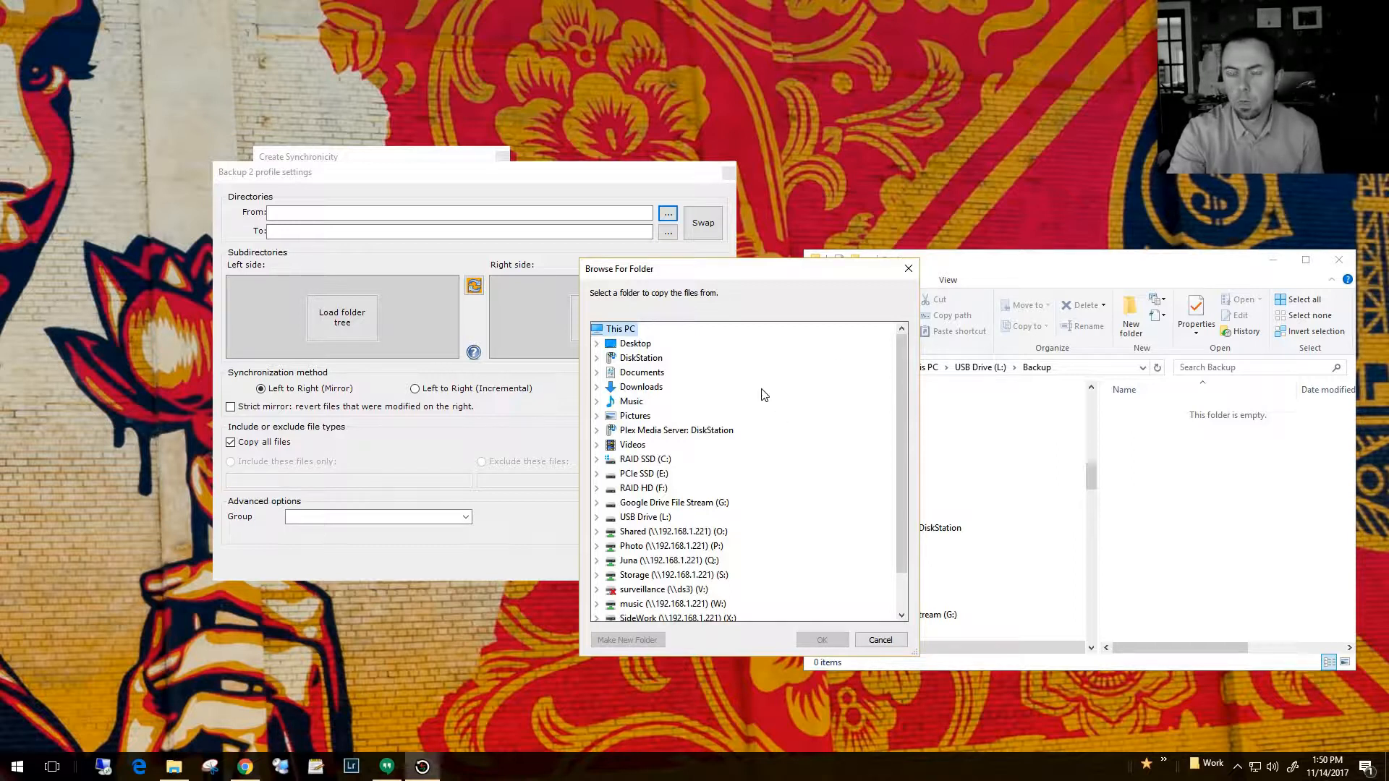
pyautogui.click(635, 344)
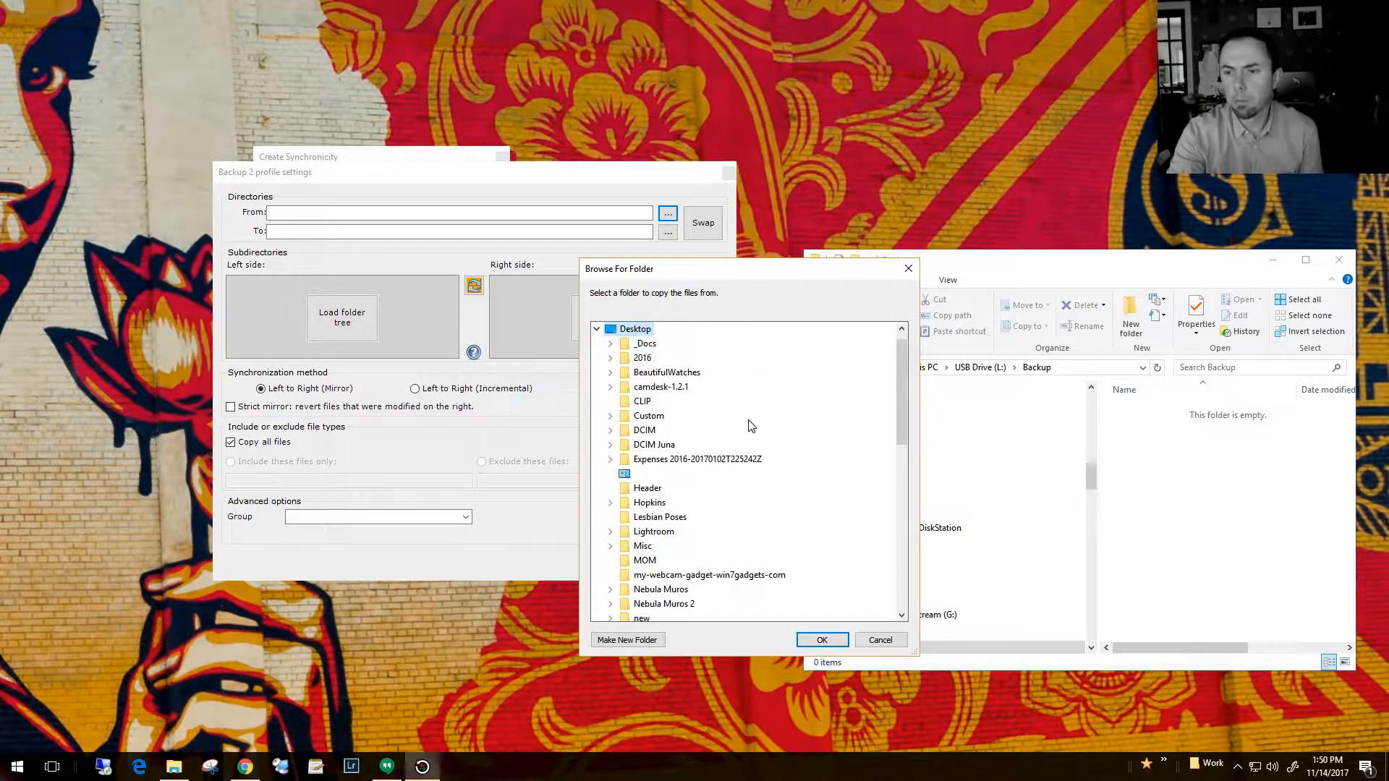
pyautogui.click(719, 504)
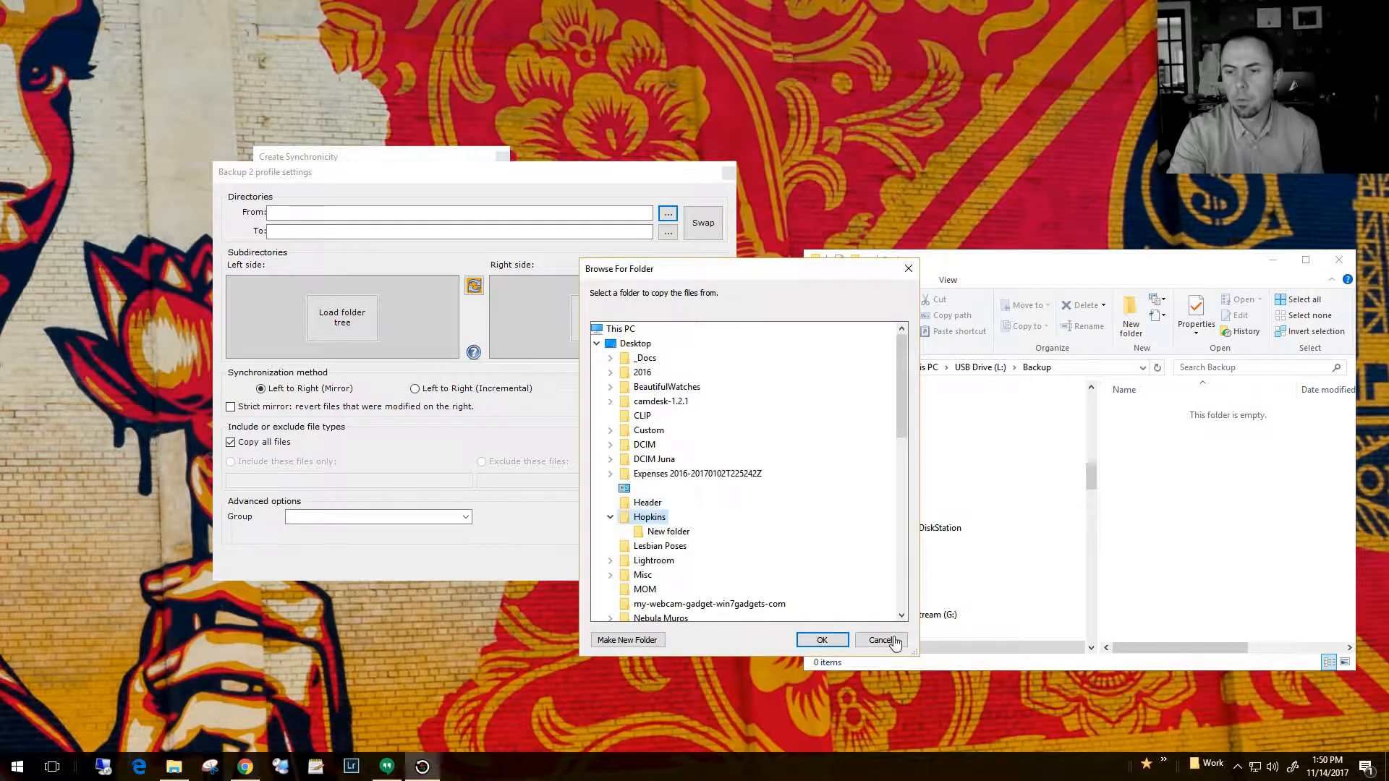
pyautogui.click(822, 640)
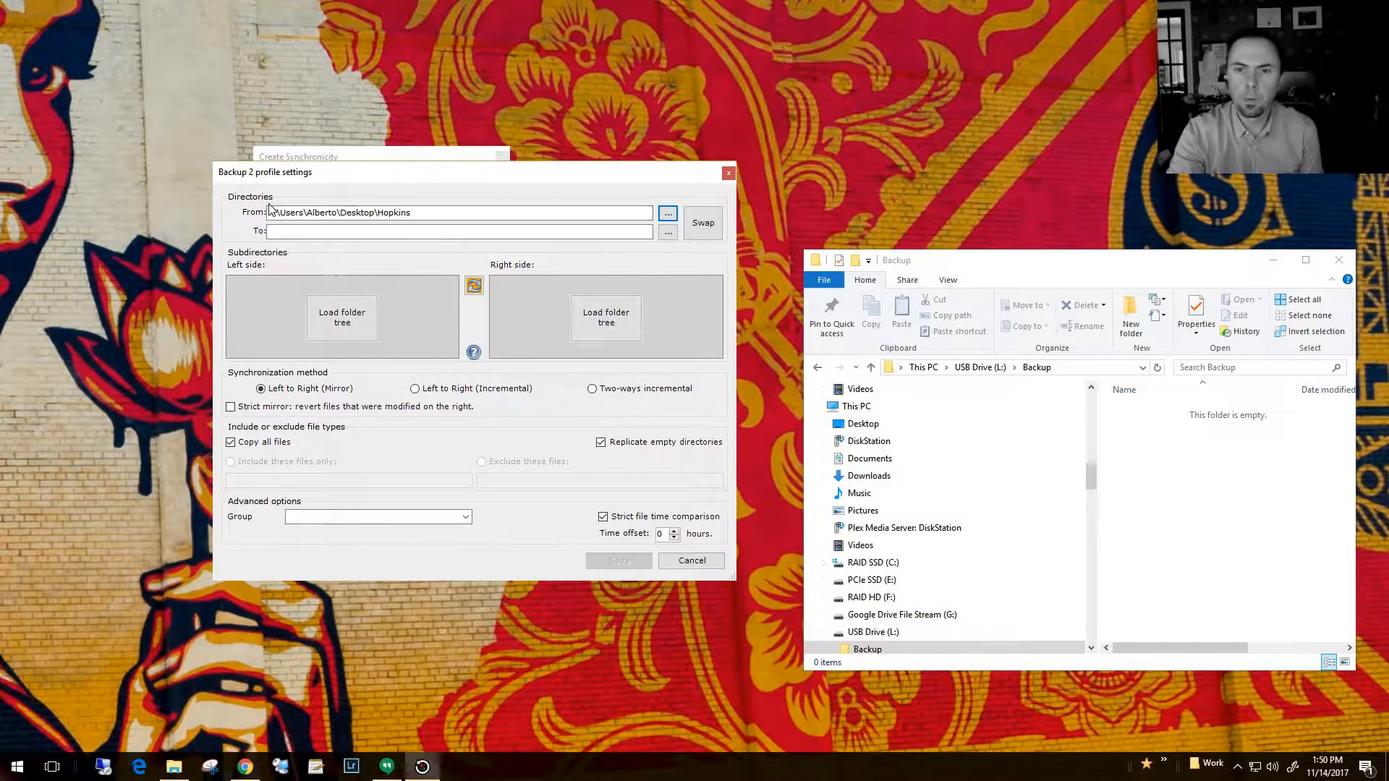
pyautogui.moveTo(359, 175); pyautogui.dragTo(220, 216)
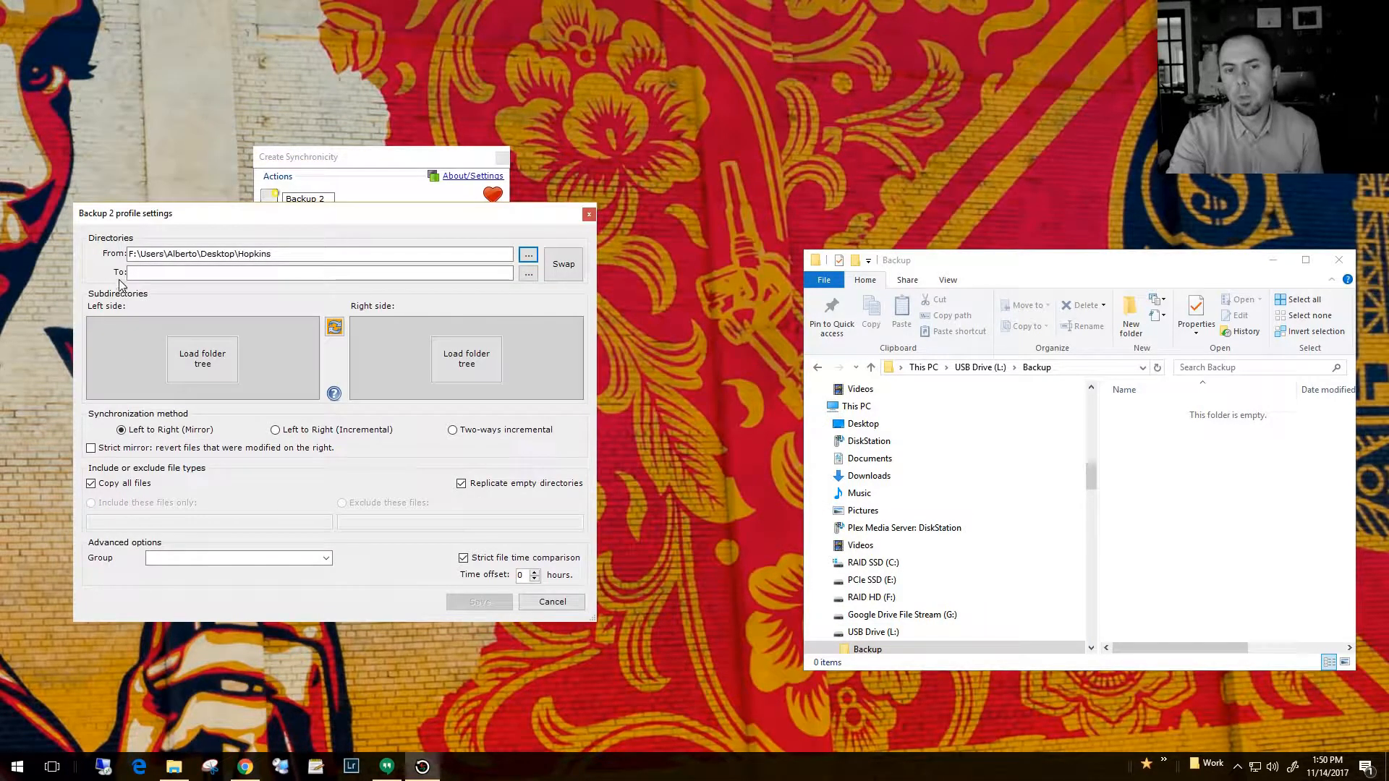
# - Copy the Backup folder's address from File Explorer and paste it as the profile's destination, L:\Backup
pyautogui.click(1064, 368)
pyautogui.rightClick(1062, 369)
pyautogui.click(1002, 409)
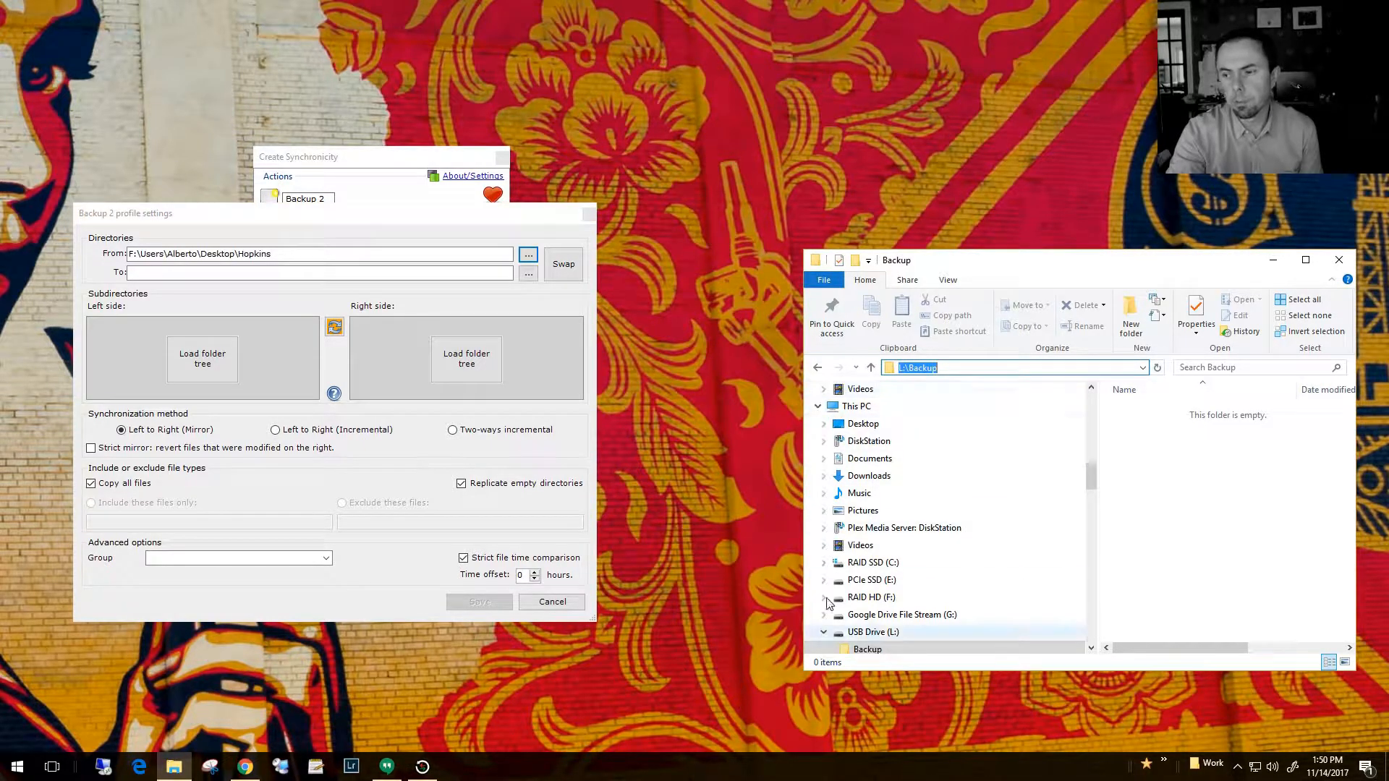
pyautogui.click(270, 272)
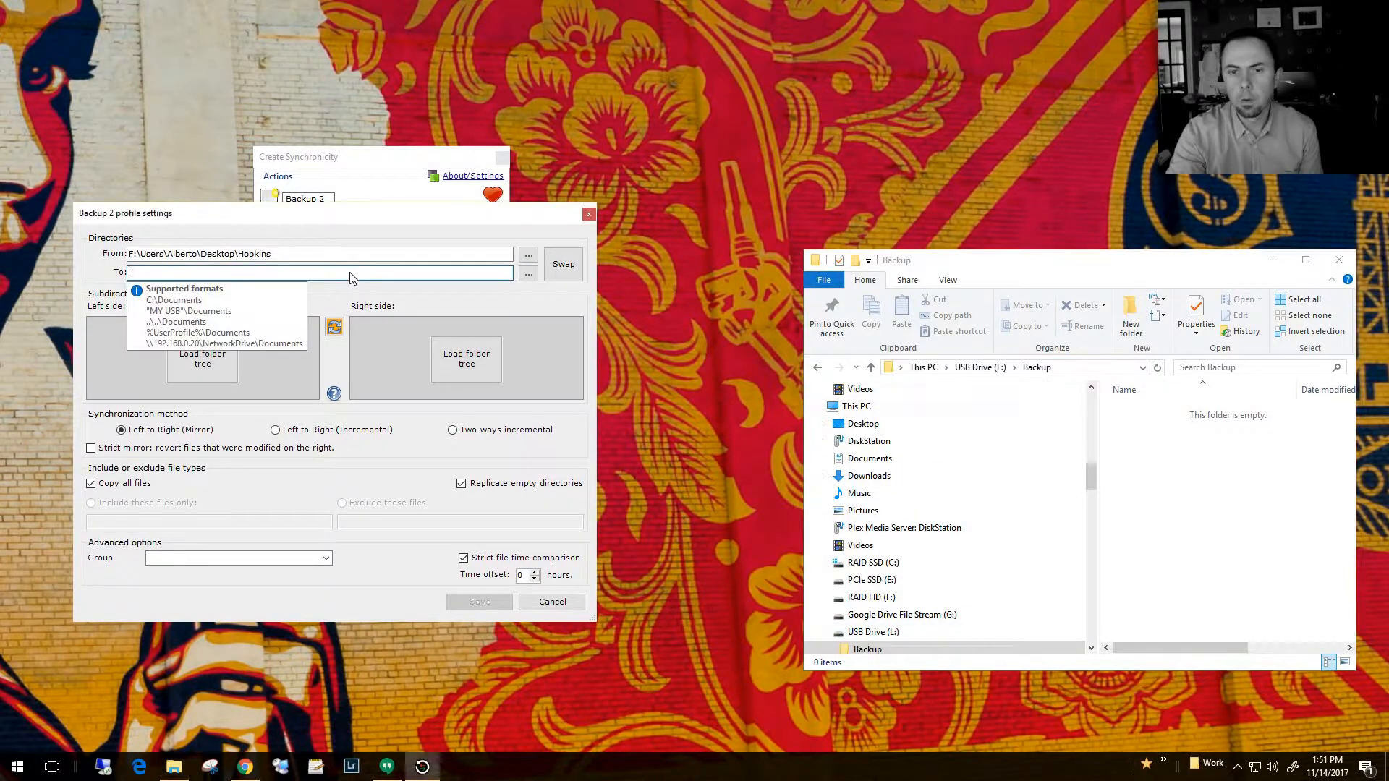
pyautogui.rightClick(173, 273)
pyautogui.click(282, 330)
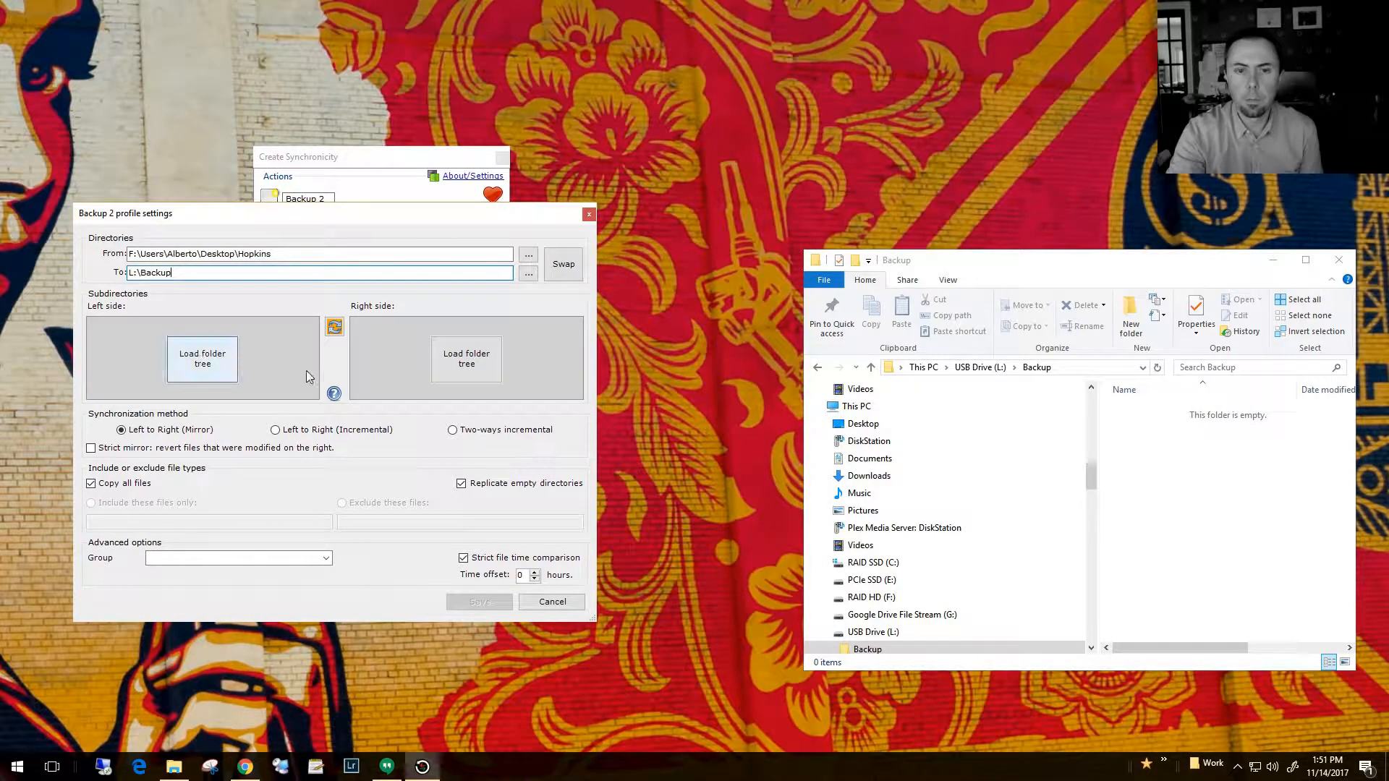
# - Load the folder trees, check the source's subfolders, and save the Backup 2 profile with the Left to Right (Mirror) method
pyautogui.click(203, 360)
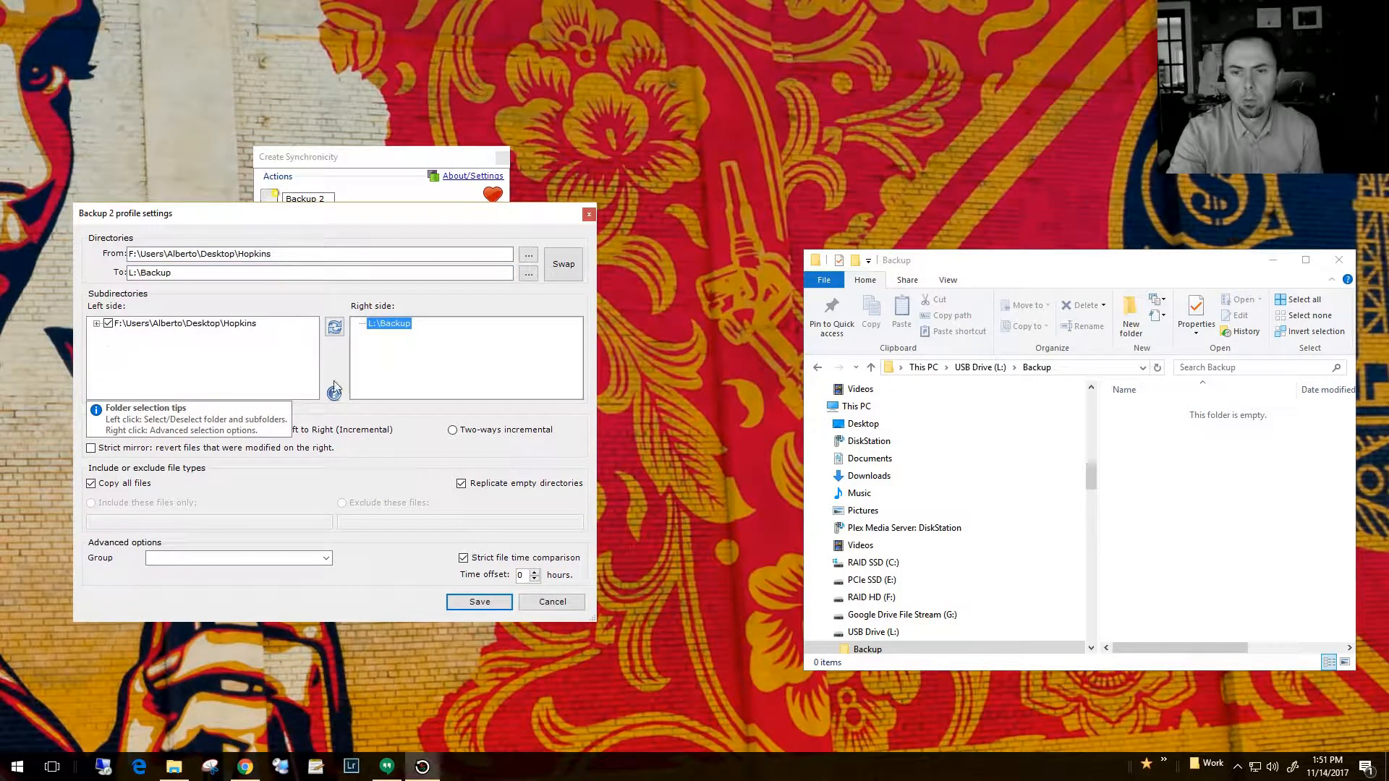
pyautogui.click(97, 324)
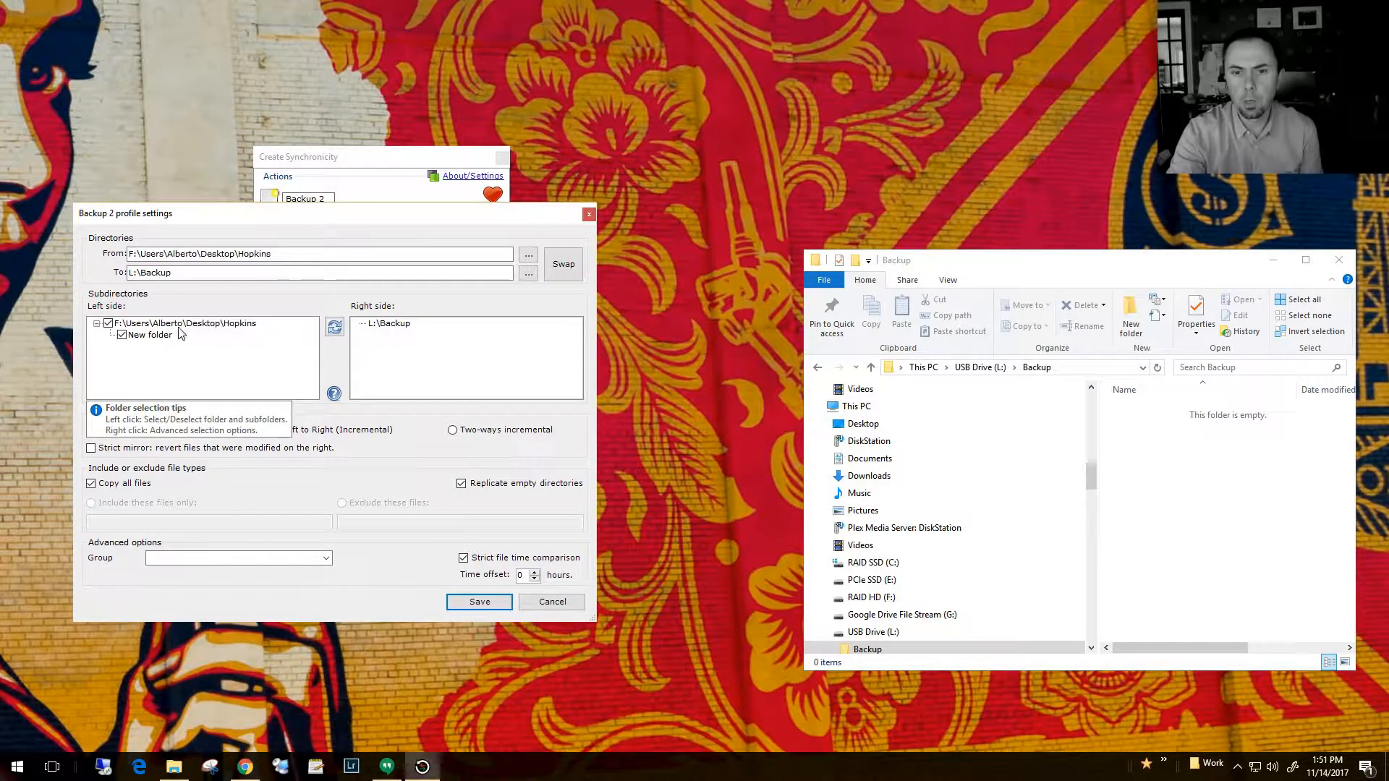
pyautogui.click(96, 325)
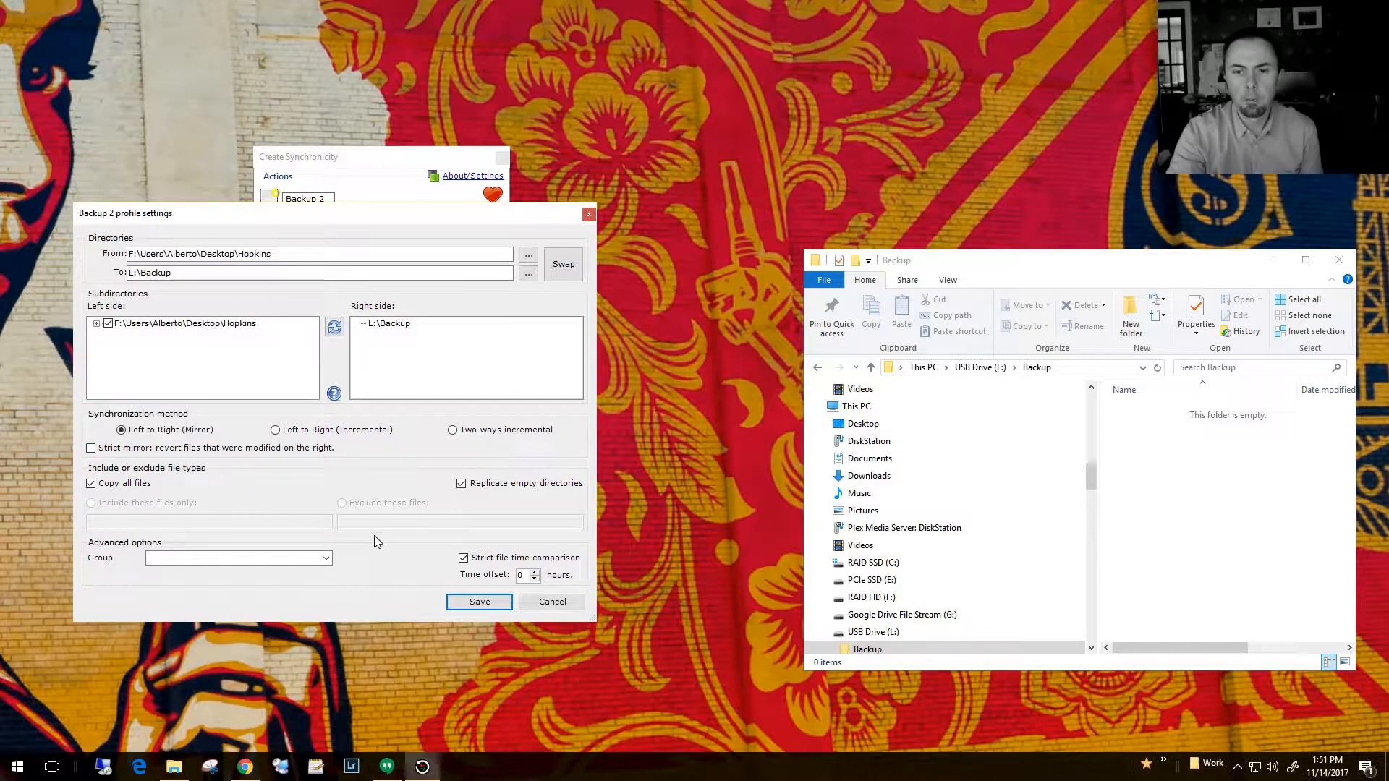
pyautogui.click(478, 602)
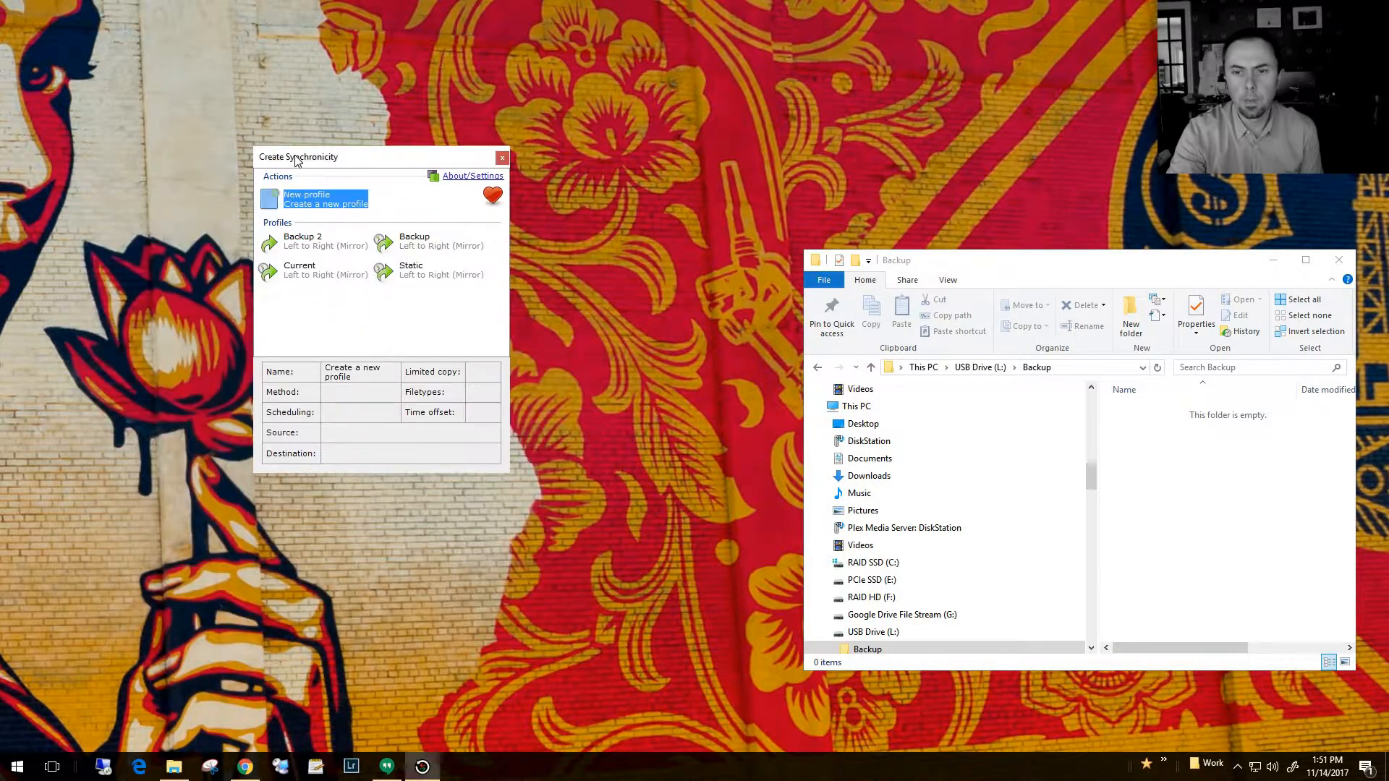
# - Preview the Backup 2 synchronization in an enlarged window and review the list of planned file operations
pyautogui.click(311, 248)
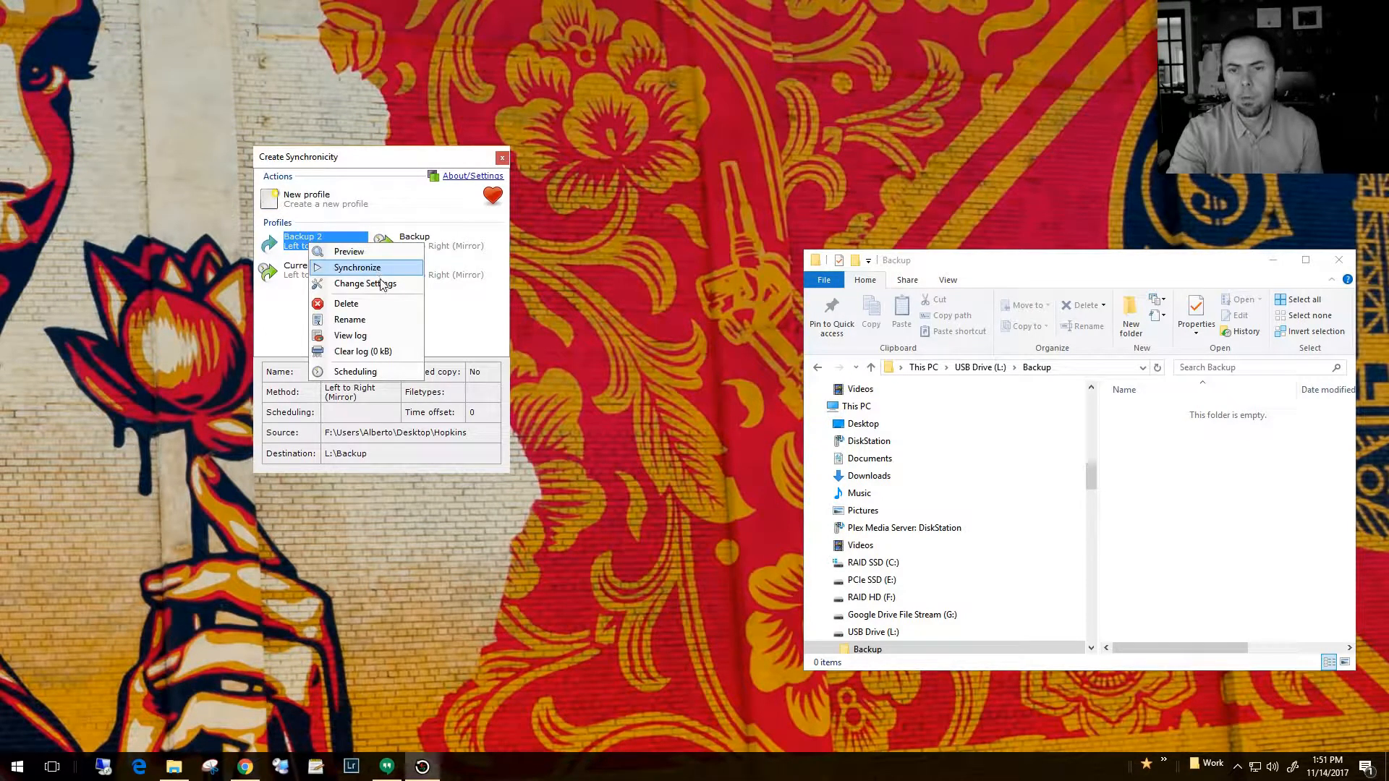
pyautogui.click(365, 251)
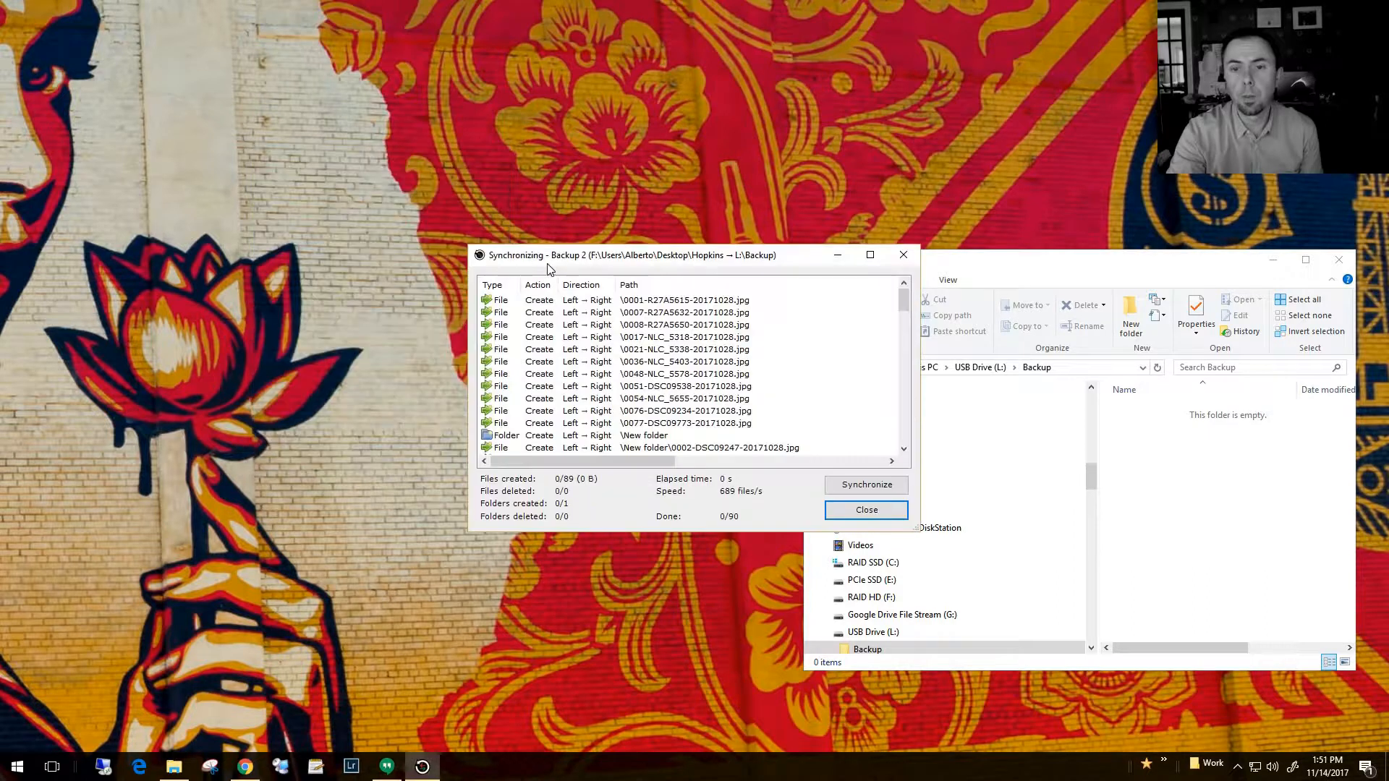
pyautogui.moveTo(579, 262); pyautogui.dragTo(304, 114)
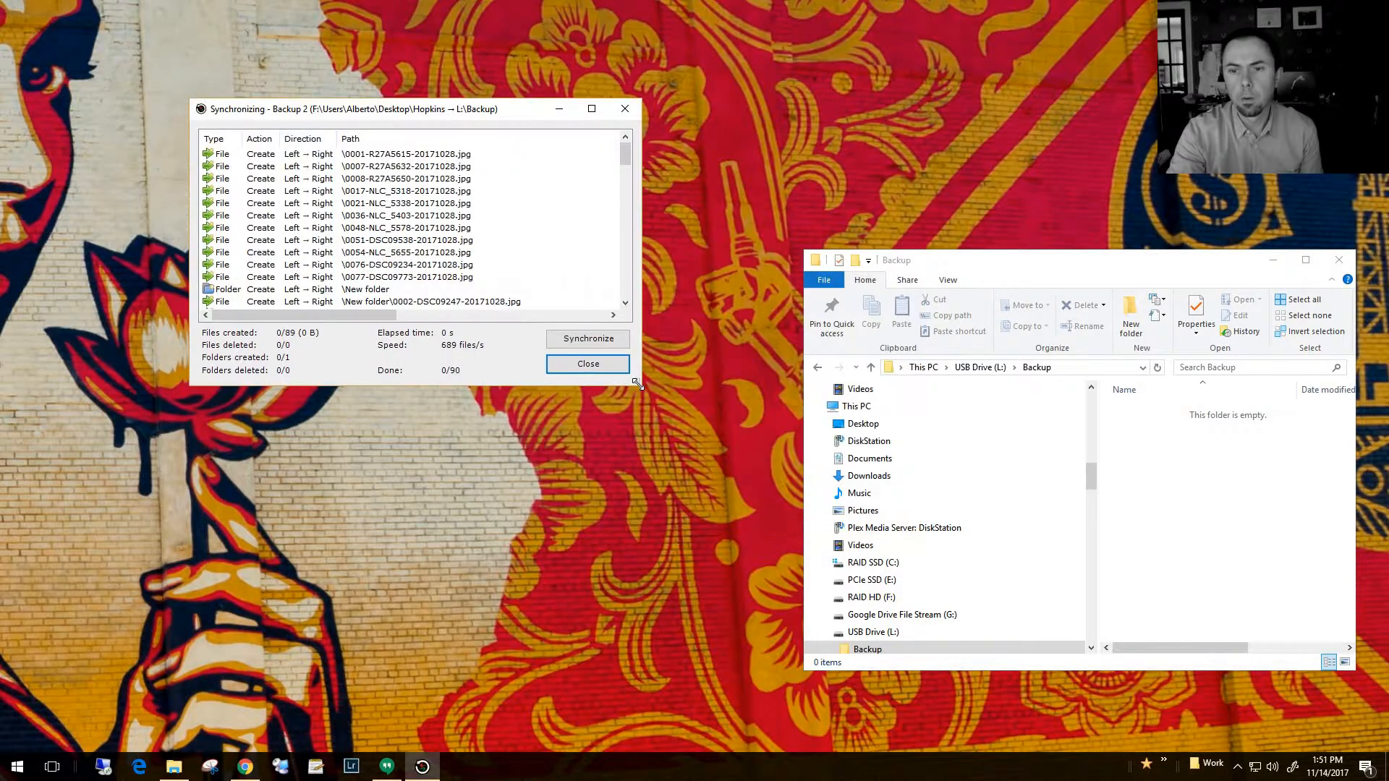
pyautogui.moveTo(637, 384); pyautogui.dragTo(1031, 641)
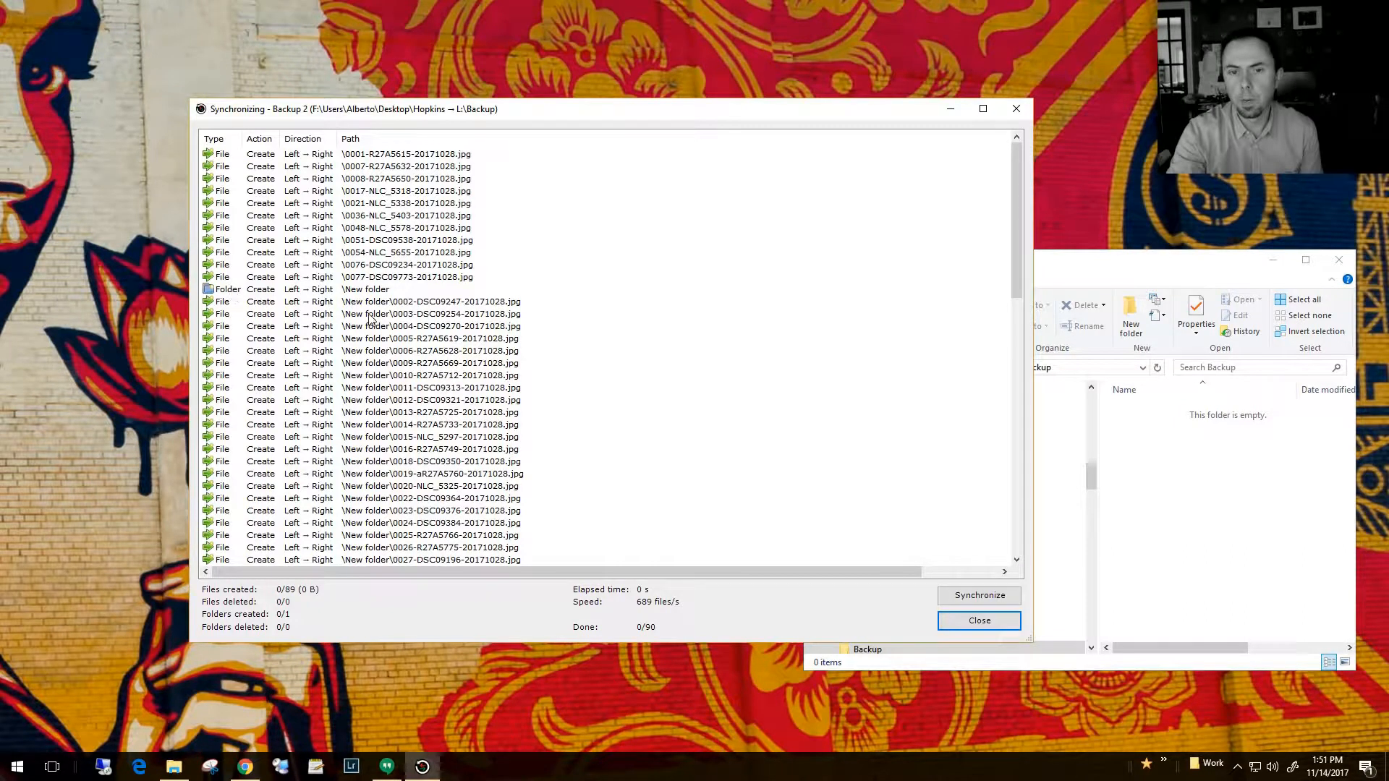
pyautogui.scroll(-19, 382, 319)
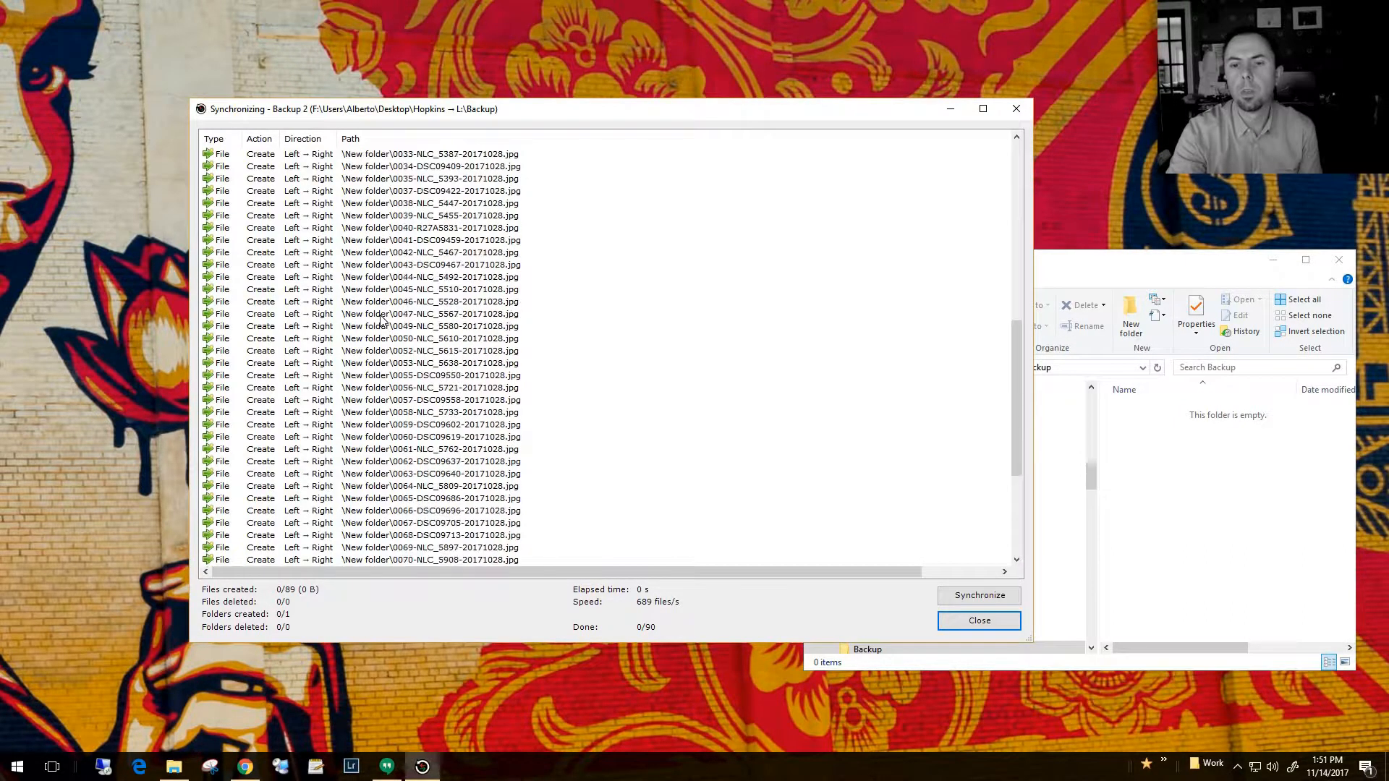
pyautogui.scroll(19, 381, 318)
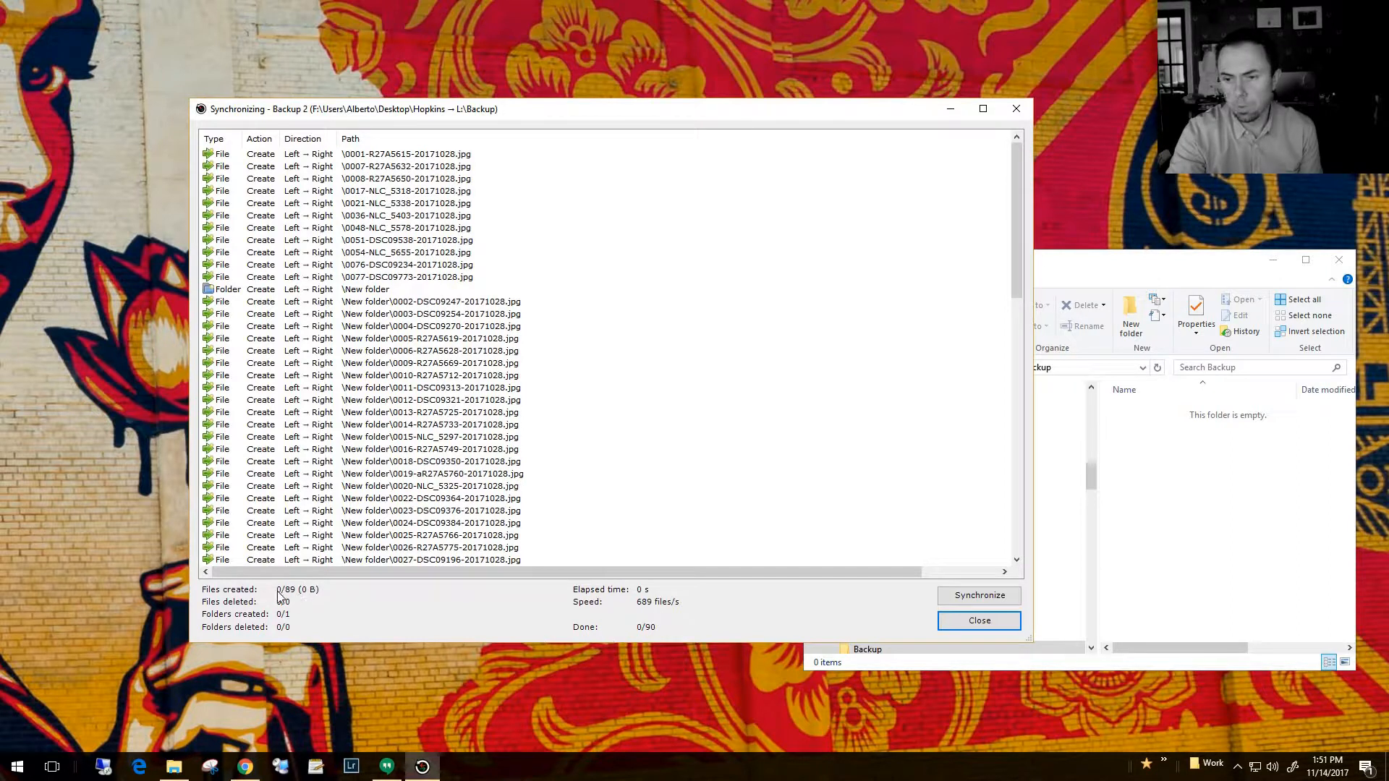
# - Run the Backup 2 synchronization, close its progress window when finished, and reposition the main window
pyautogui.click(983, 597)
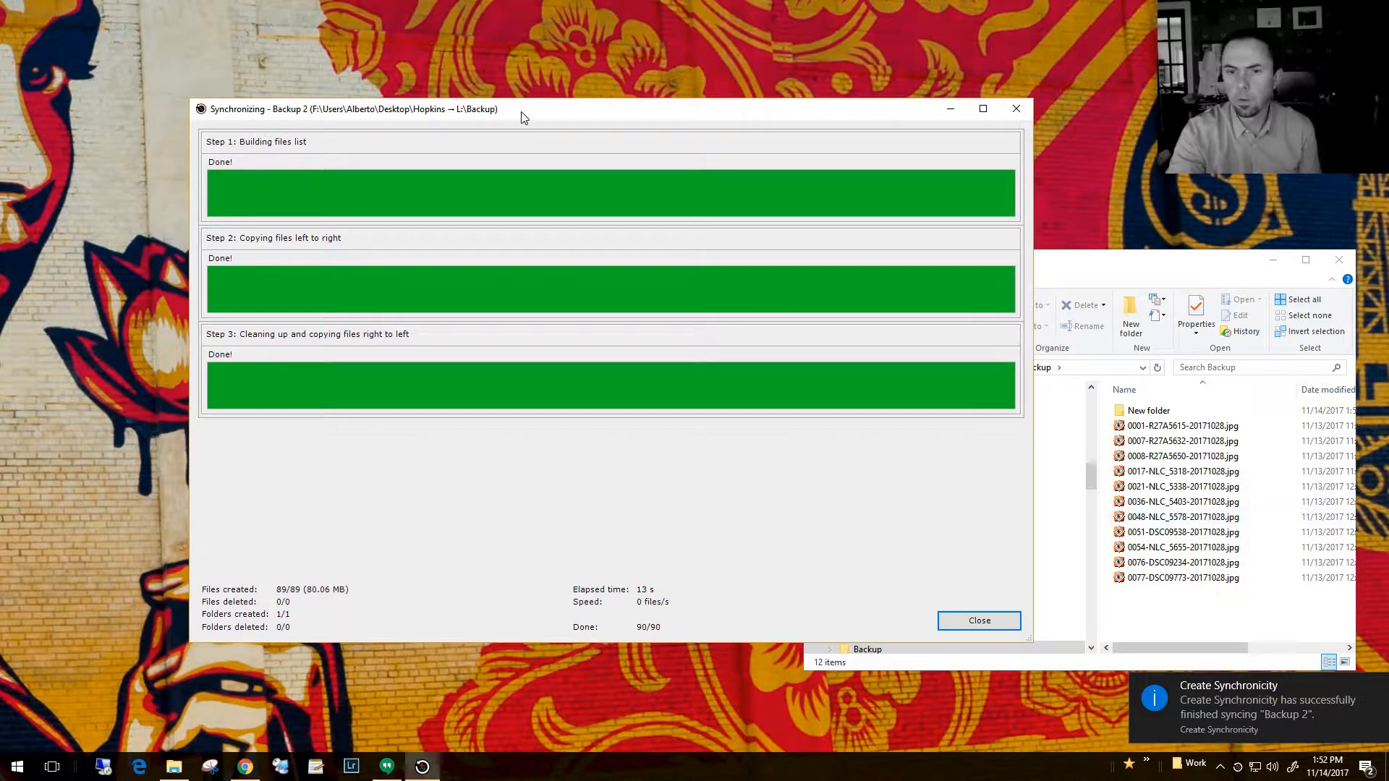
pyautogui.click(867, 612)
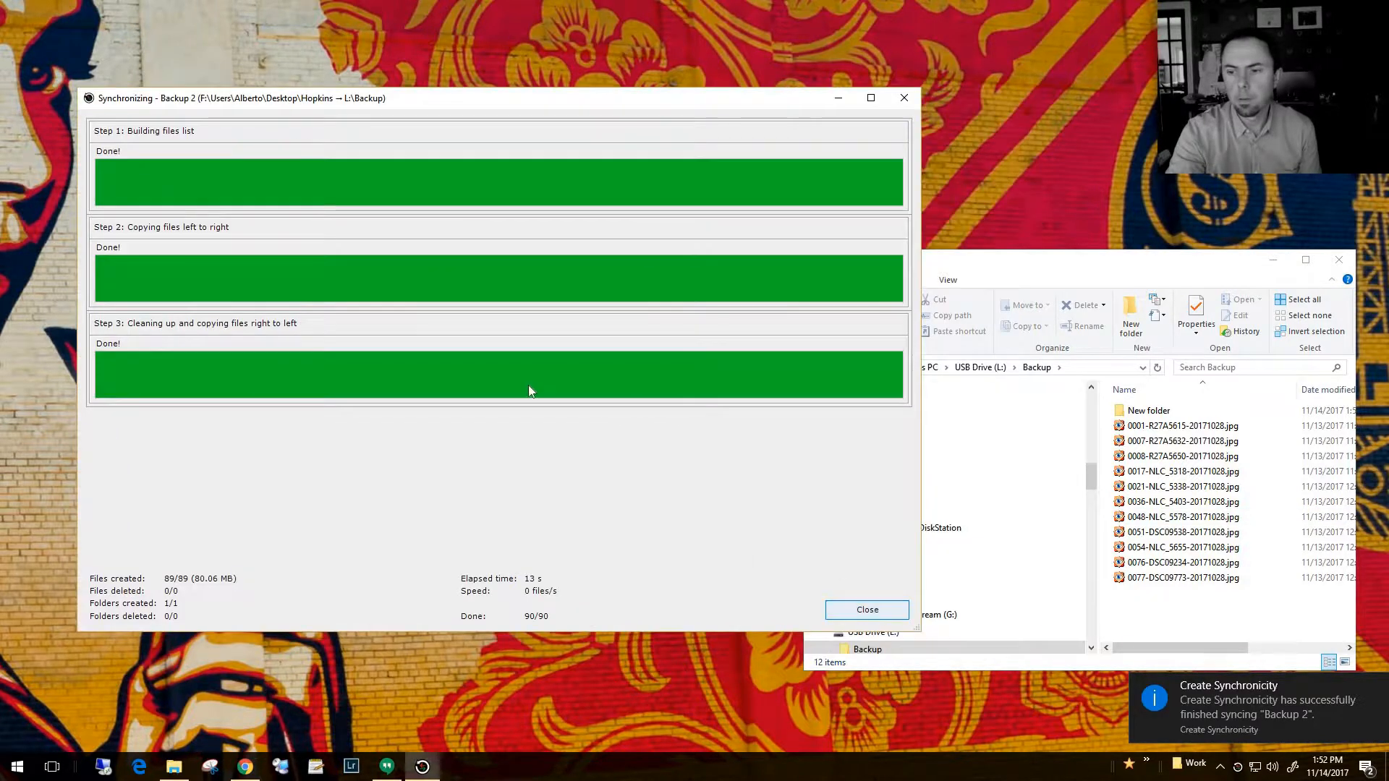
pyautogui.moveTo(644, 235); pyautogui.dragTo(286, 195)
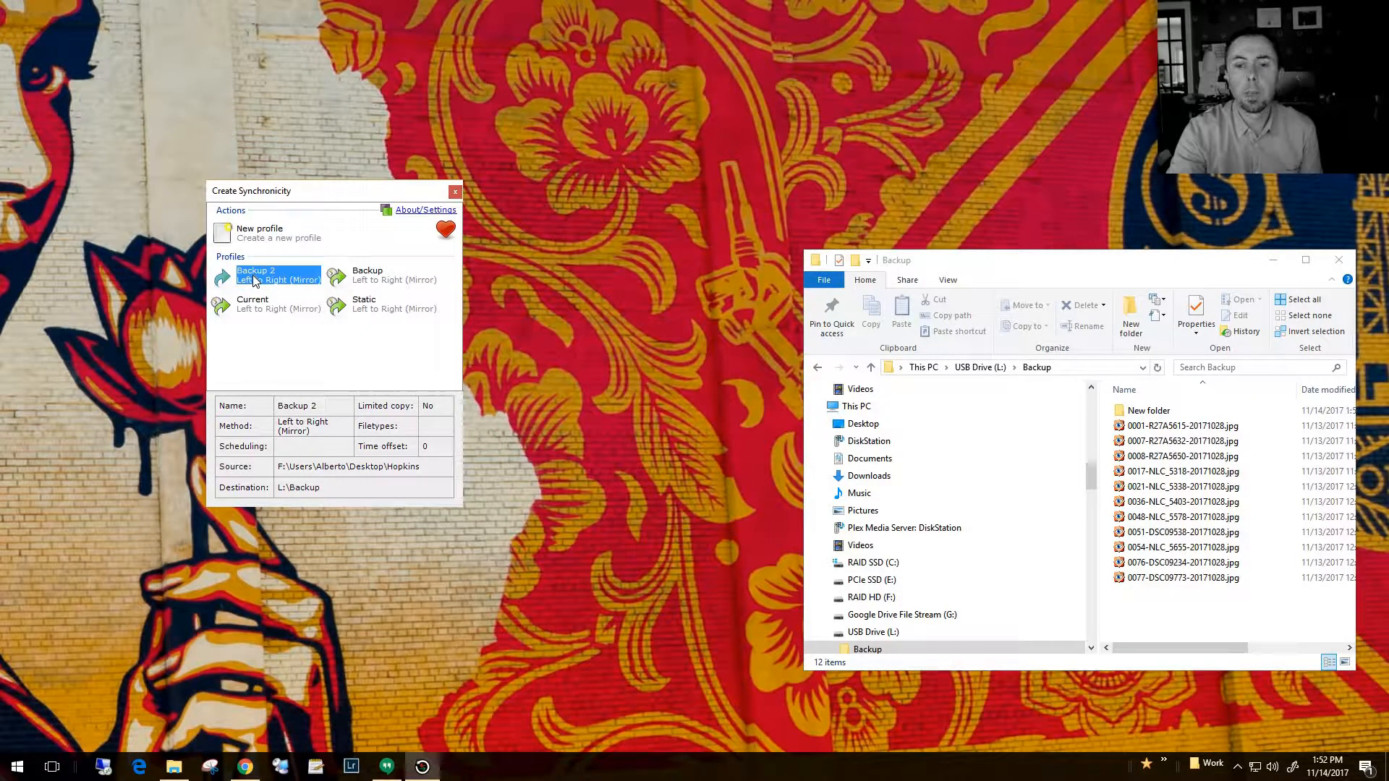
# - Open the scheduling settings of the Backup 2 profile and enable scheduling for it
pyautogui.click(306, 288)
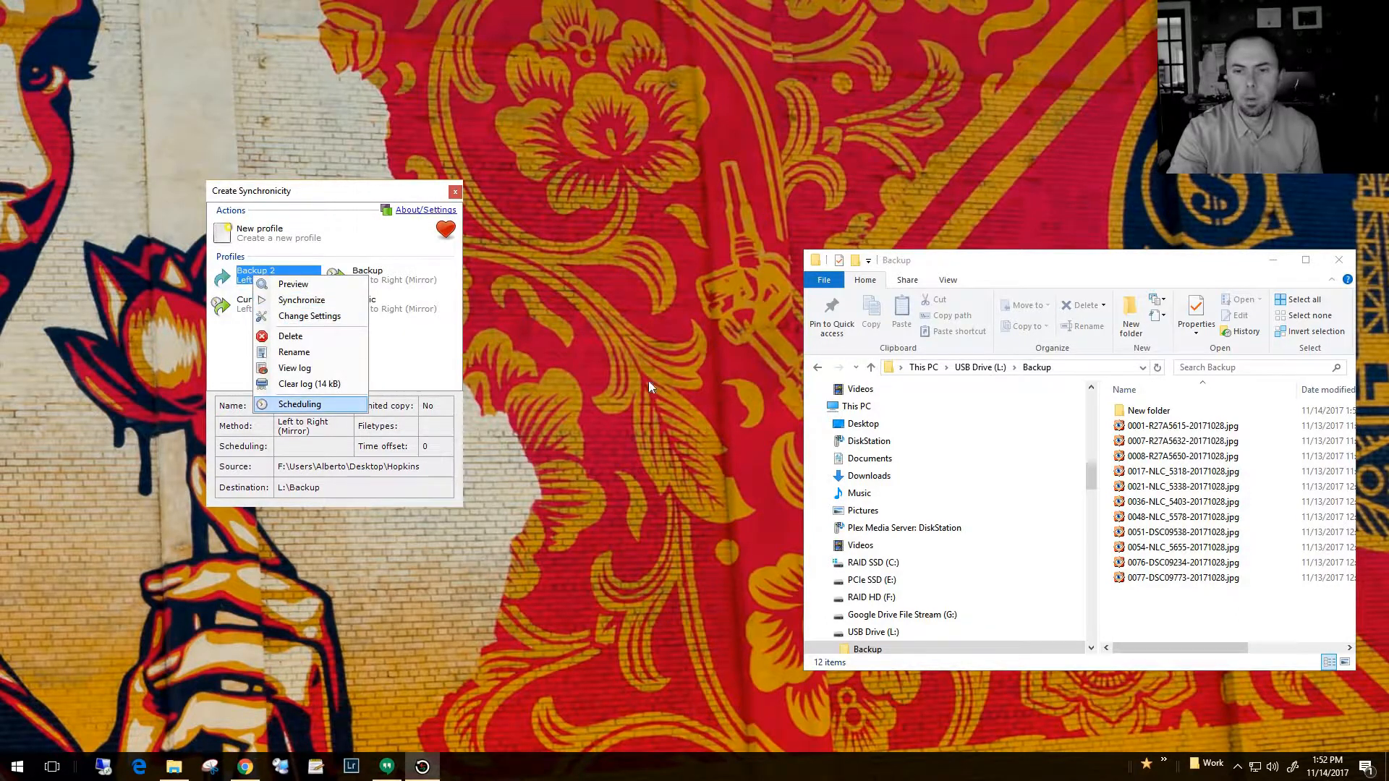
pyautogui.click(310, 404)
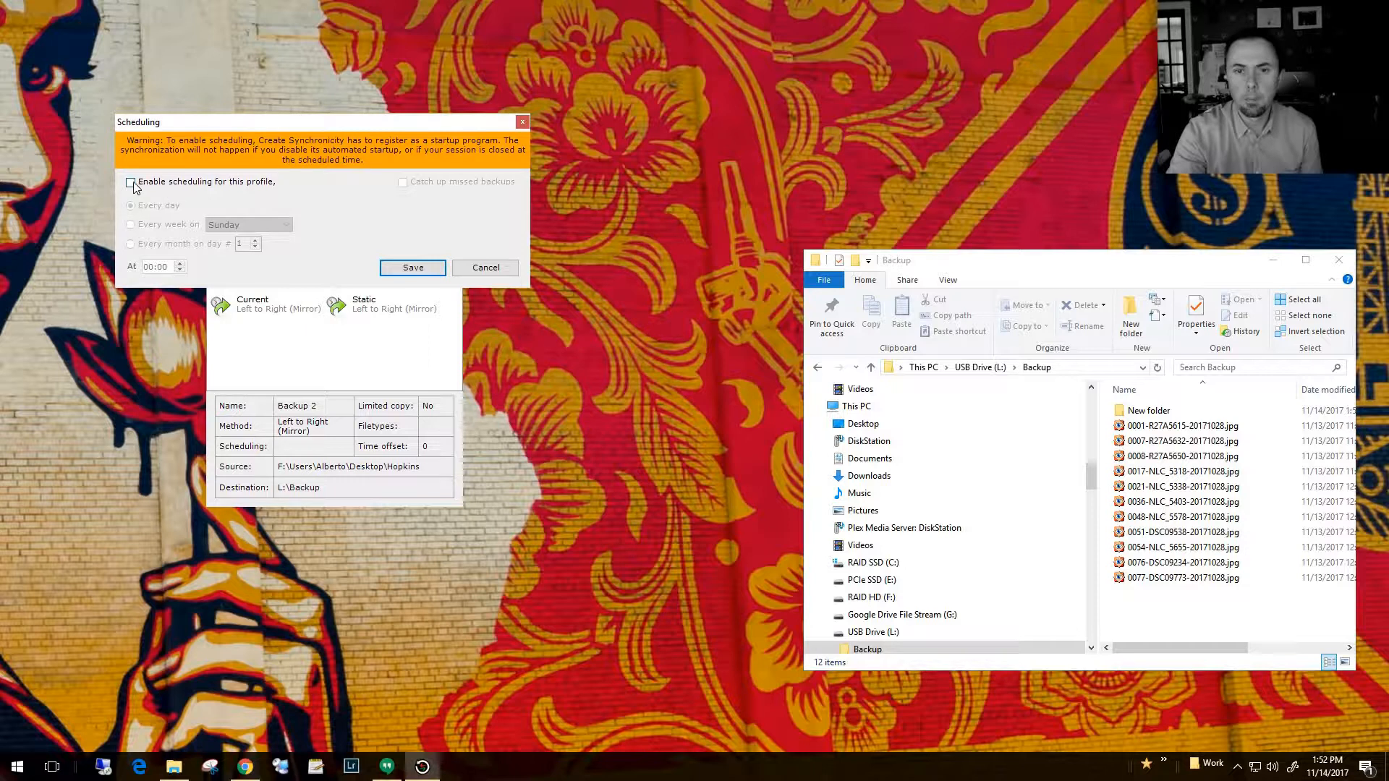
pyautogui.press('space')
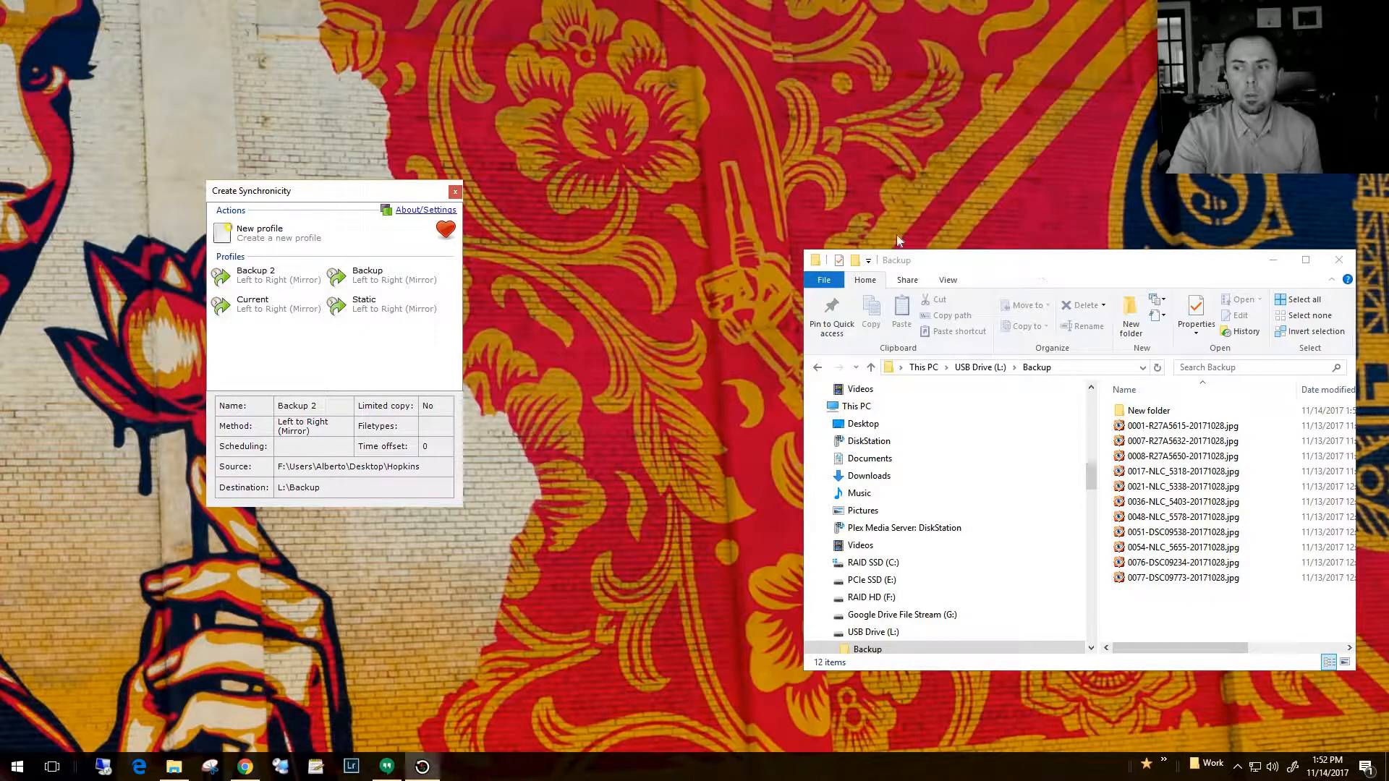
# - Move the Backup folder window beside the profile list and open the Backup 2 profile's settings
pyautogui.moveTo(1038, 264); pyautogui.dragTo(777, 193)
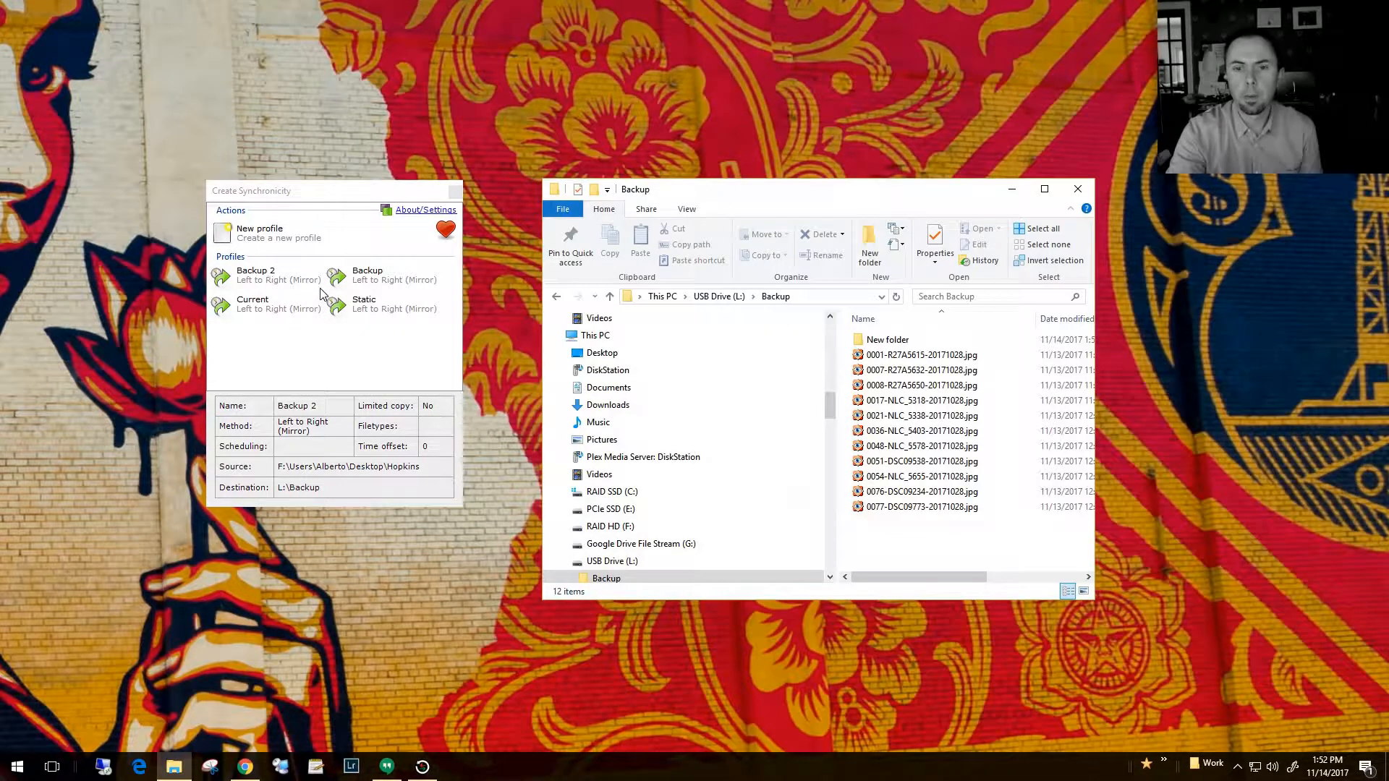
pyautogui.rightClick(270, 276)
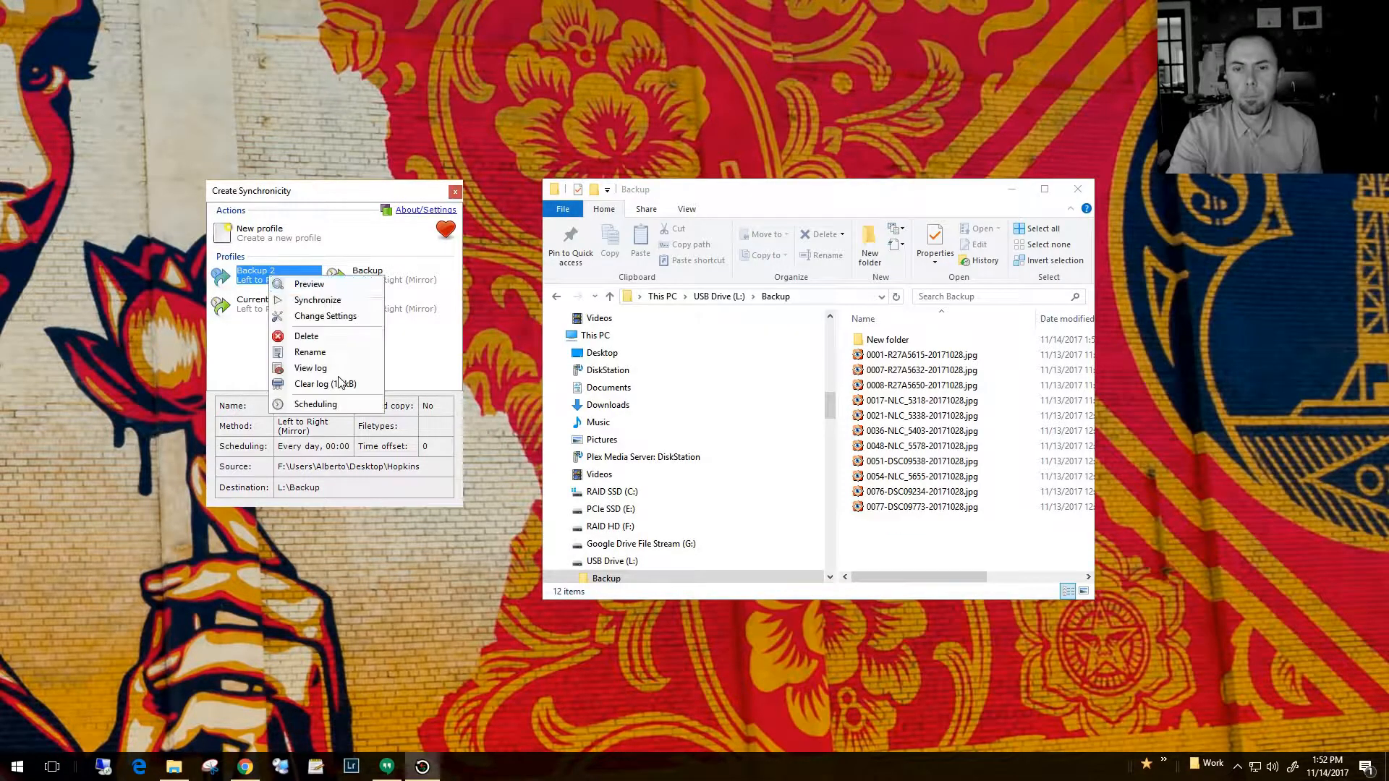
pyautogui.click(333, 316)
# - Change the Backup 2 profile's source directory to the personal user folder inside Users on the RAID HD (F:) drive
pyautogui.click(593, 187)
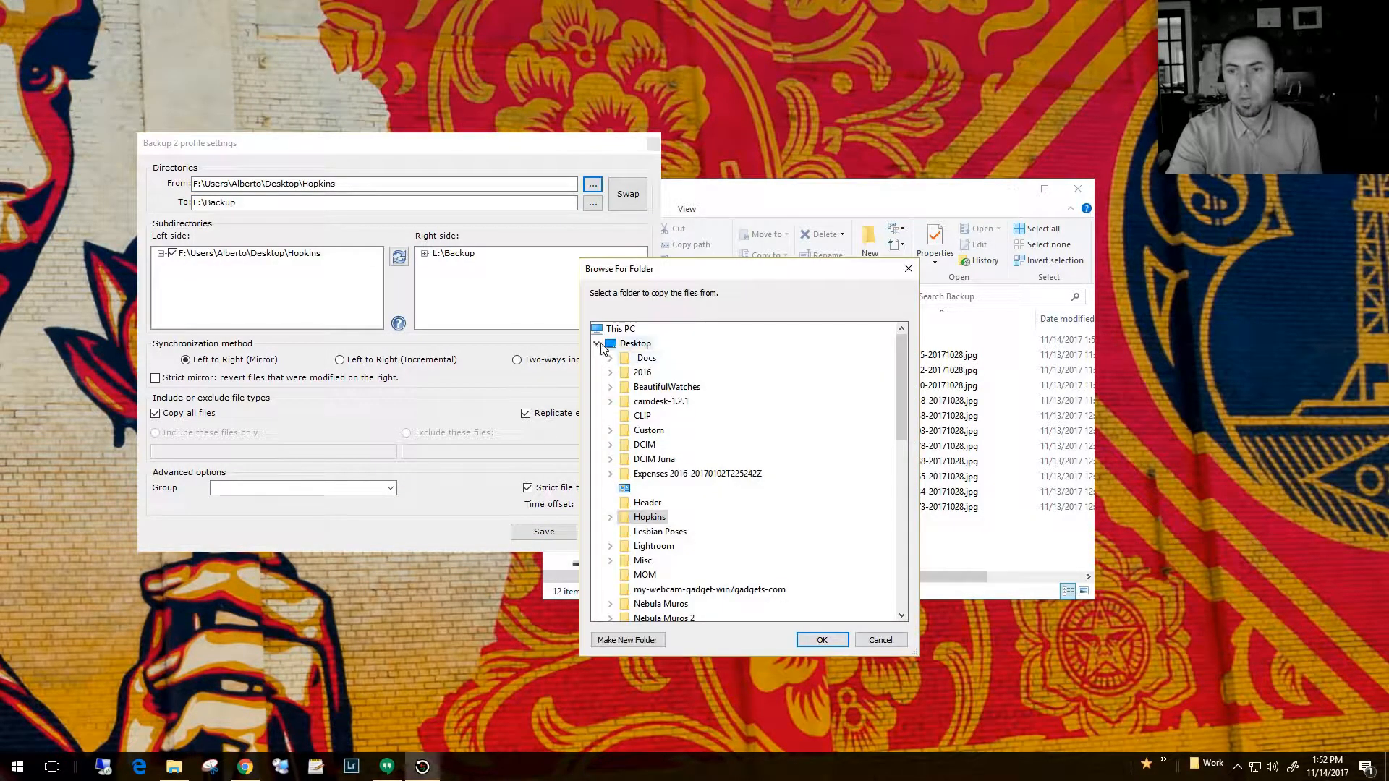
pyautogui.click(596, 345)
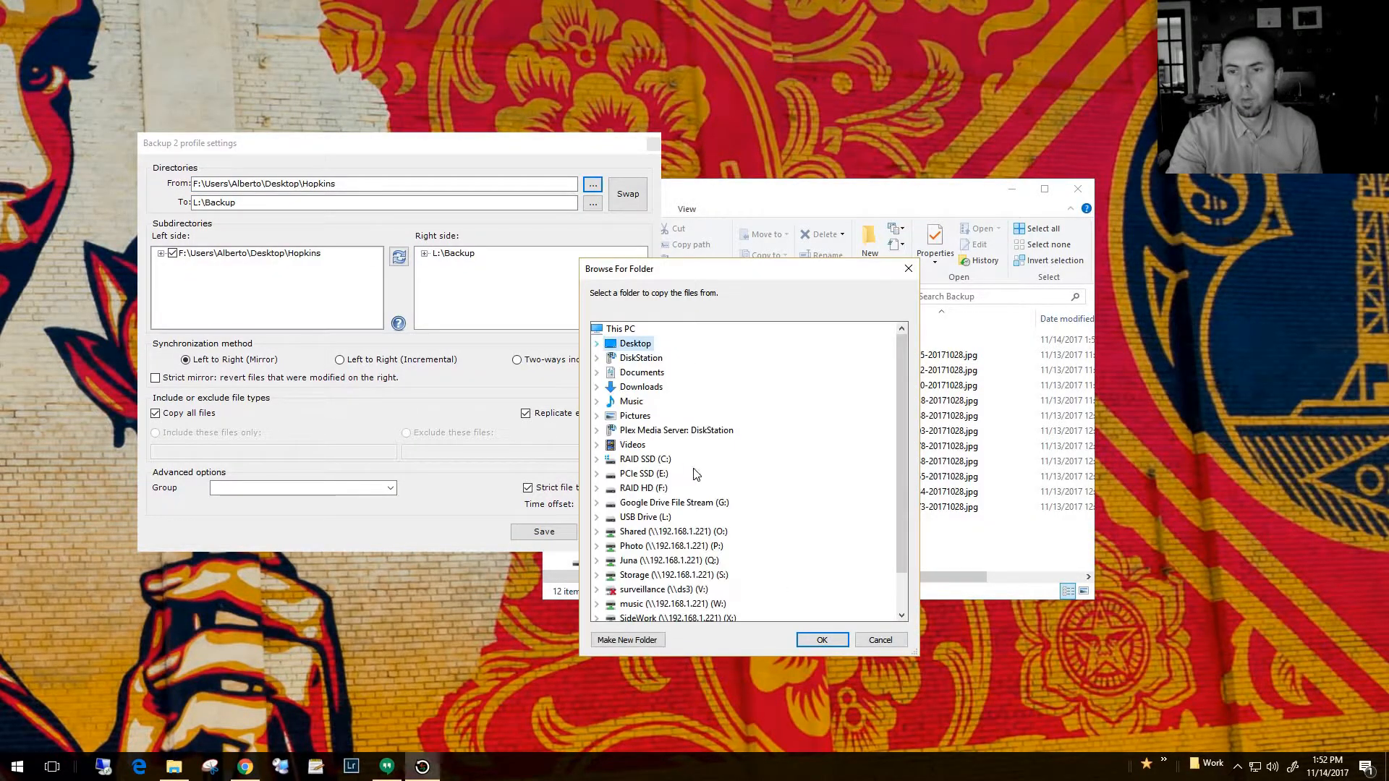
pyautogui.doubleClick(658, 489)
pyautogui.scroll(-2, 664, 503)
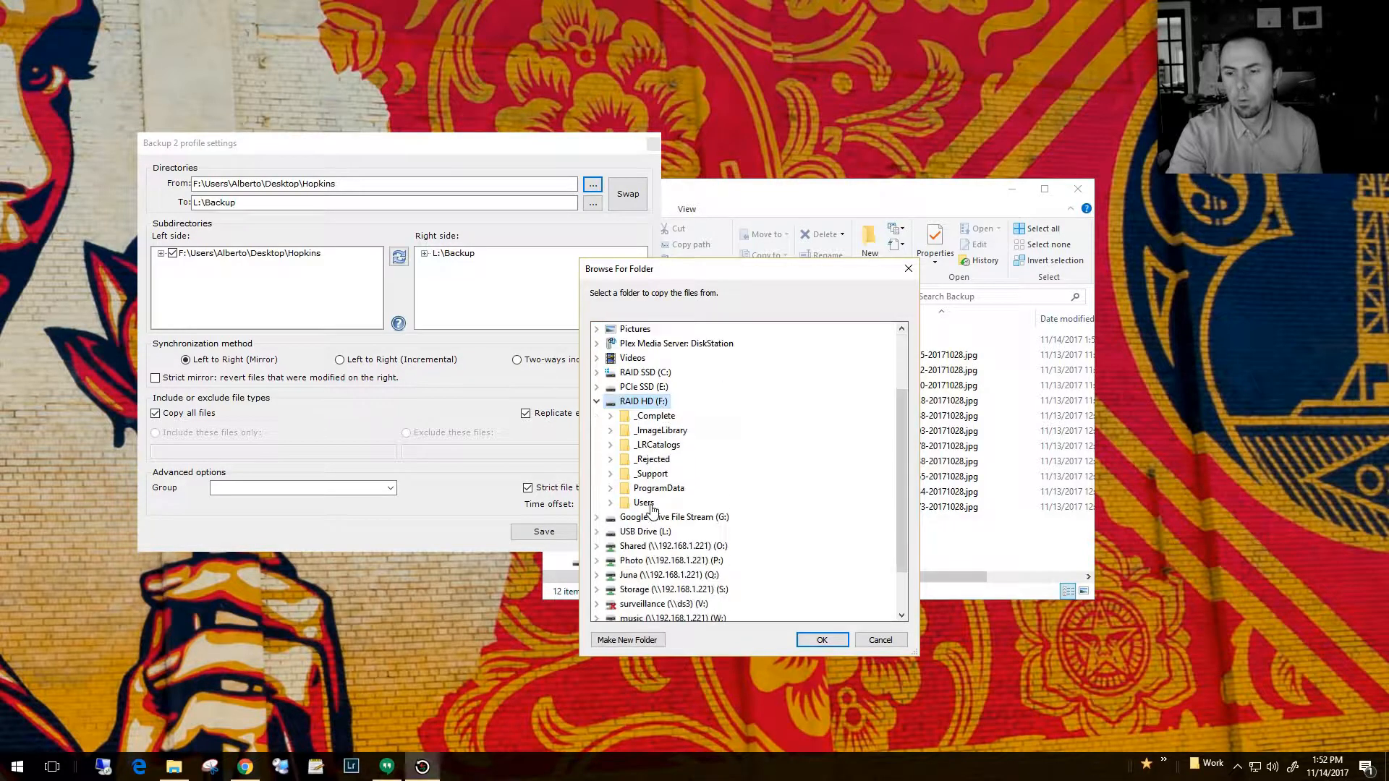
pyautogui.click(650, 505)
pyautogui.scroll(-2, 684, 432)
pyautogui.scroll(-2, 684, 432)
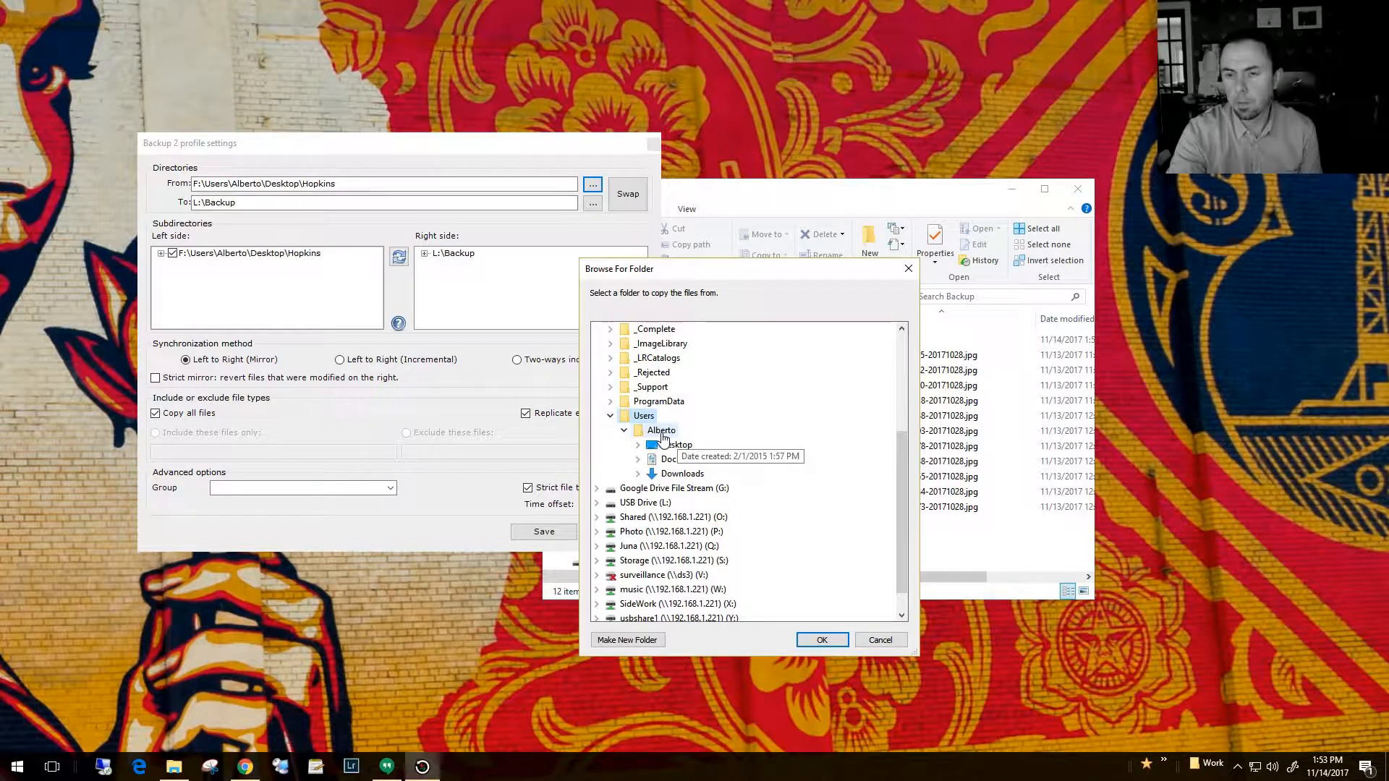
pyautogui.click(662, 431)
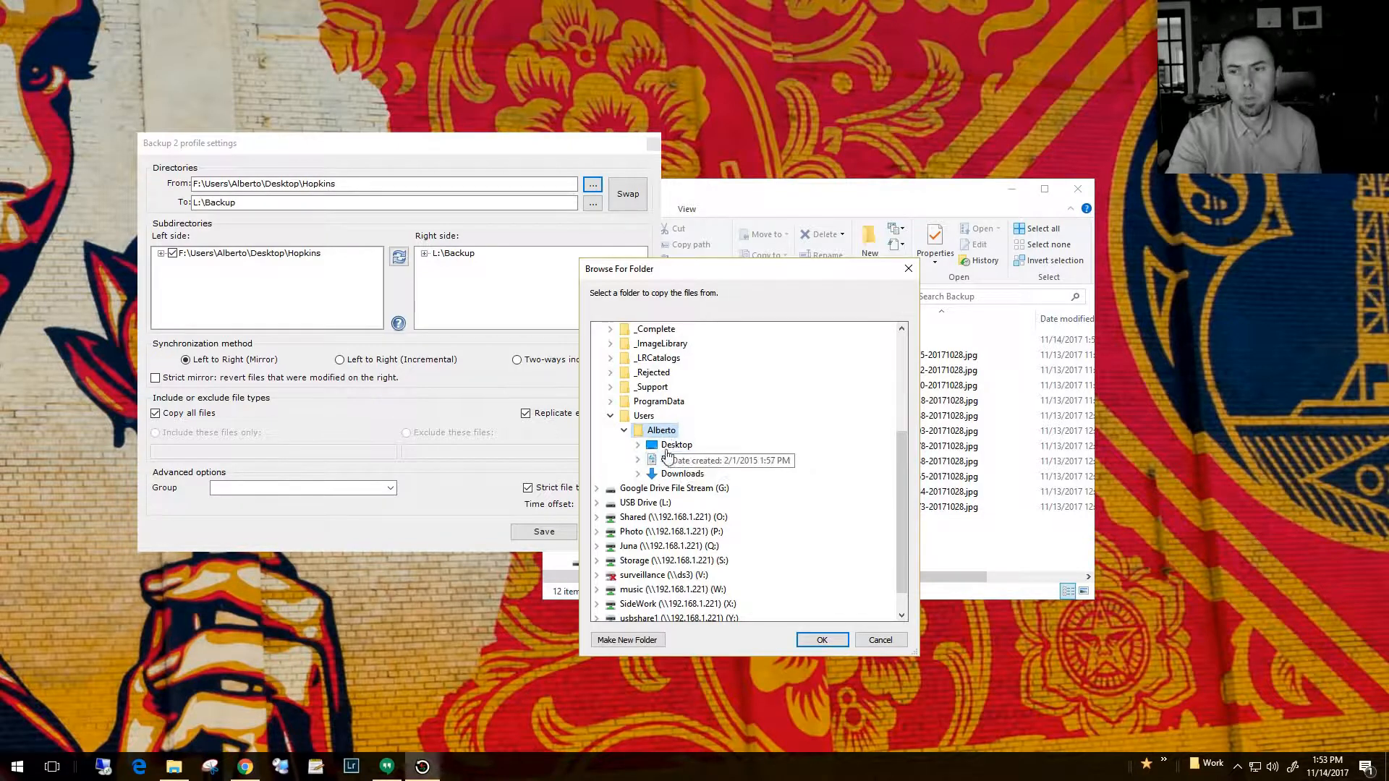
pyautogui.press('Return')
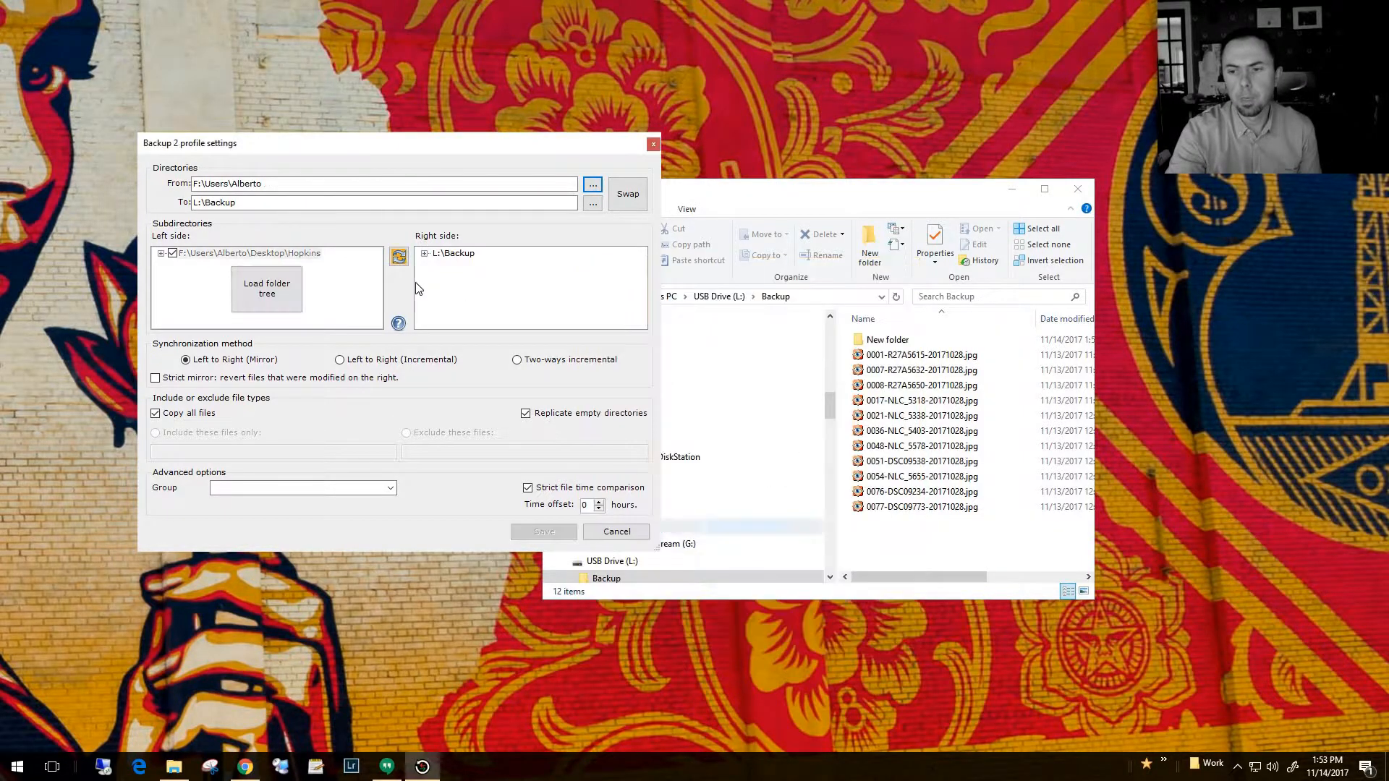
# - Arrange the profile settings and Backup folder windows side by side, and bring up the Create Synchronicity main window
pyautogui.moveTo(511, 144); pyautogui.dragTo(447, 175)
pyautogui.moveTo(764, 188); pyautogui.dragTo(831, 173)
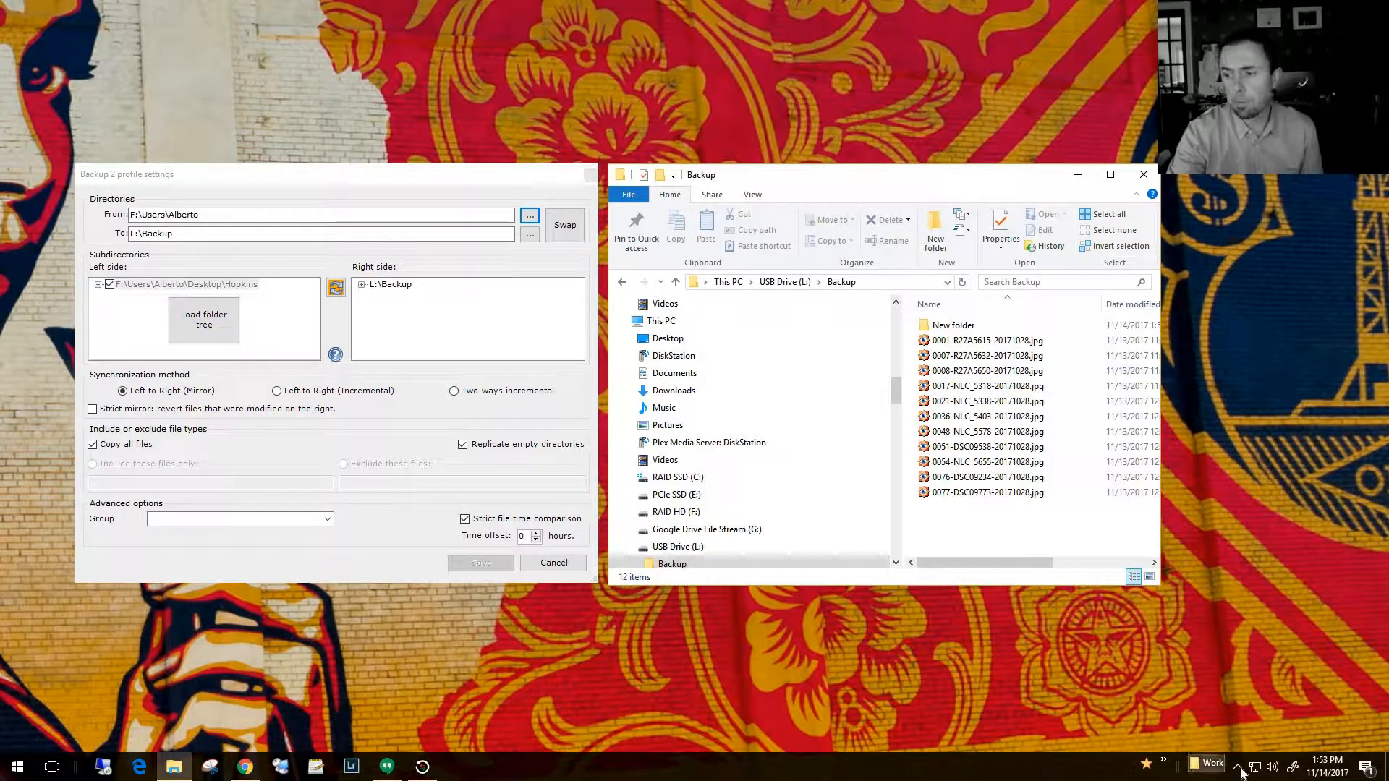
pyautogui.rightClick(1226, 683)
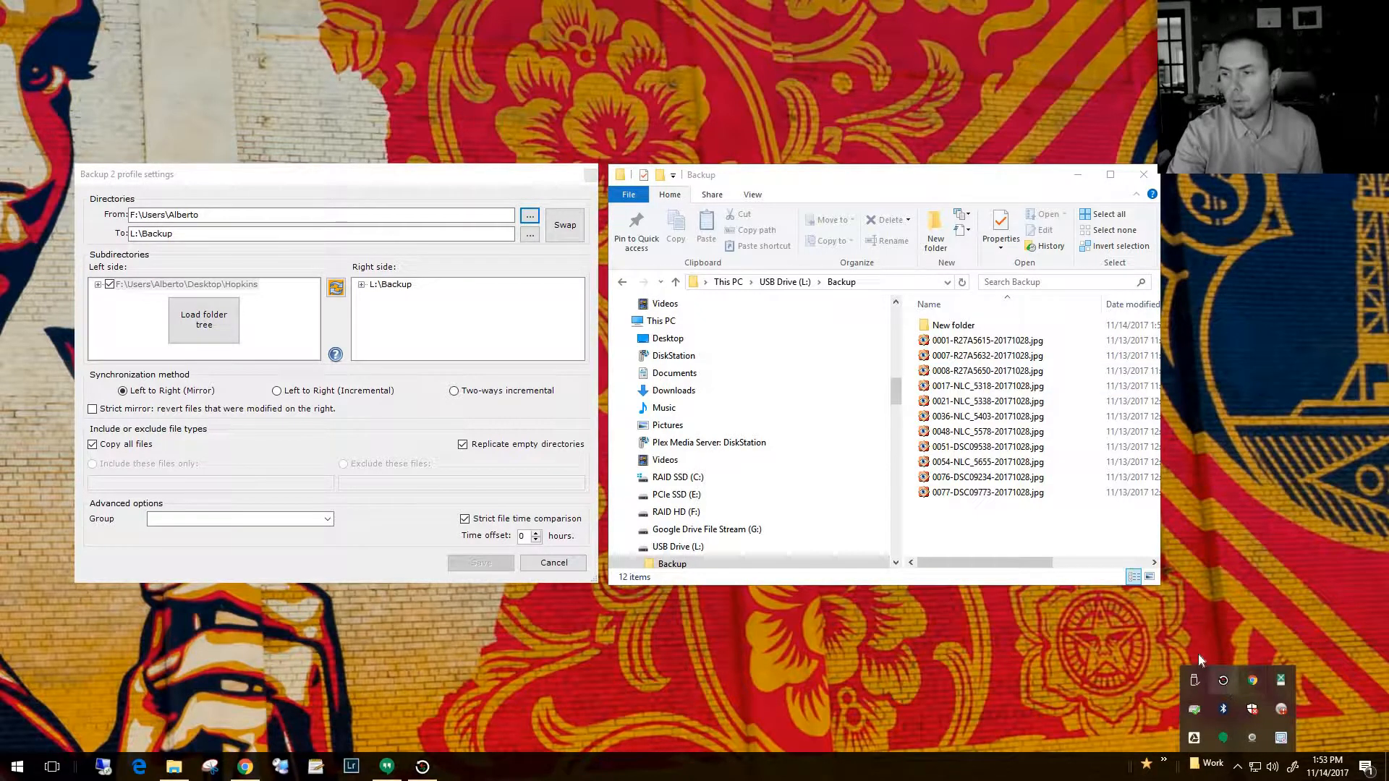
pyautogui.click(1199, 653)
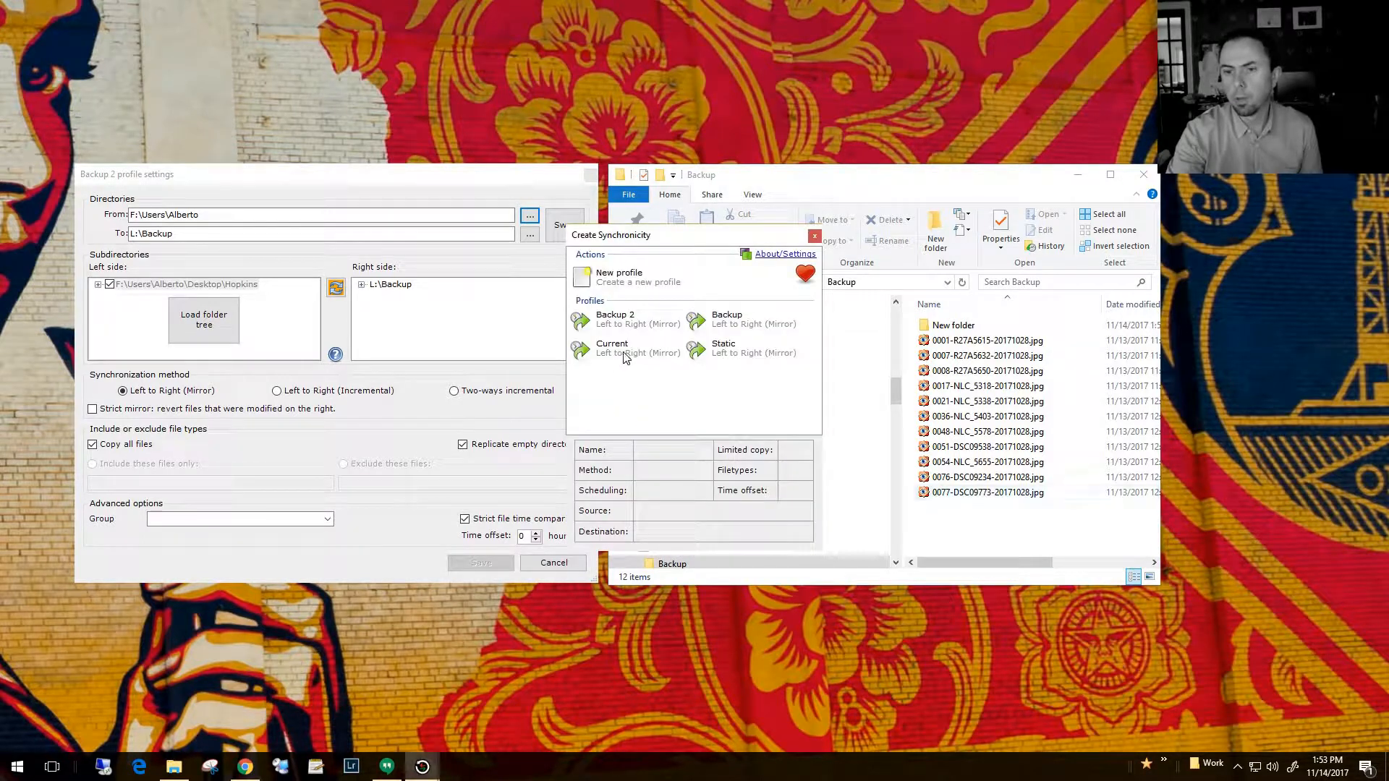
# - Review the Current profile's subdirectory and file exclusion settings, close them without saving, and move the main window clear of the folder window
pyautogui.rightClick(623, 351)
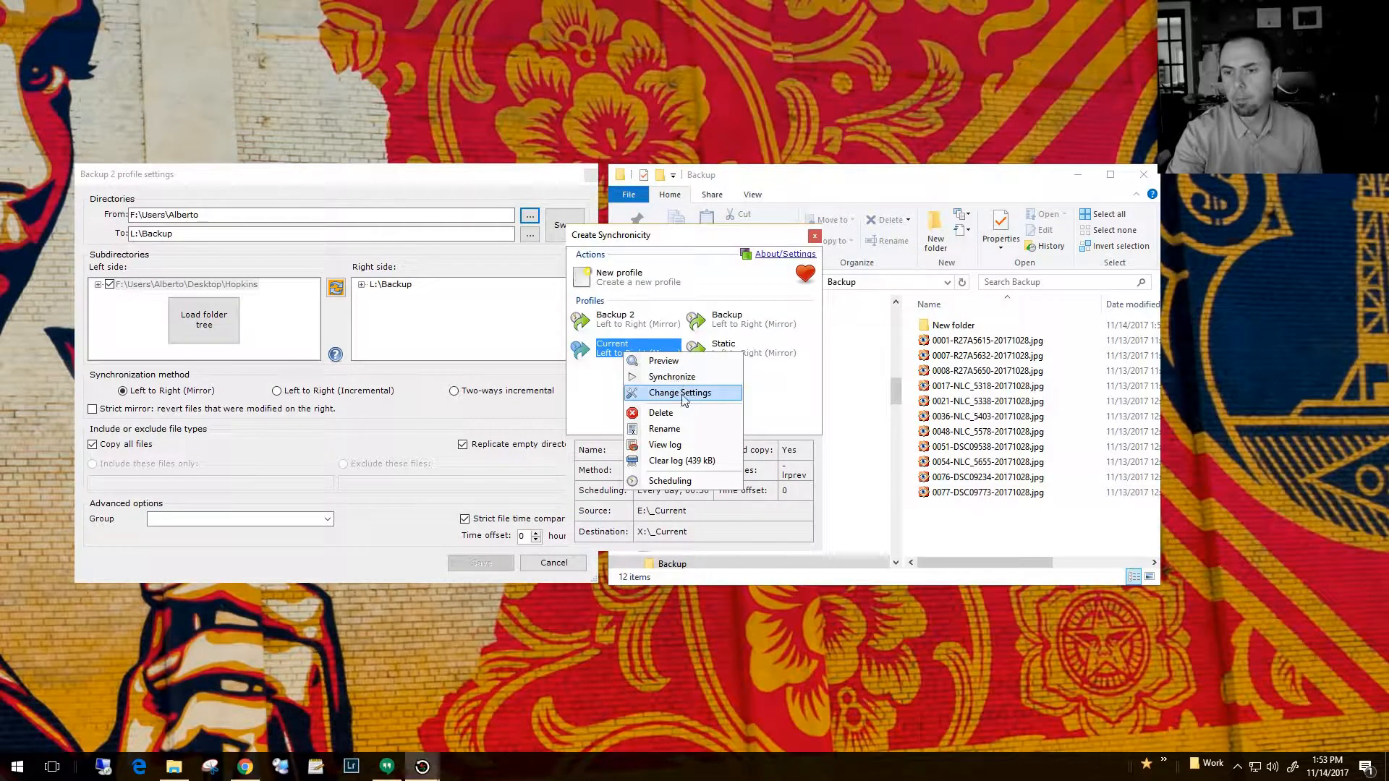
pyautogui.click(680, 394)
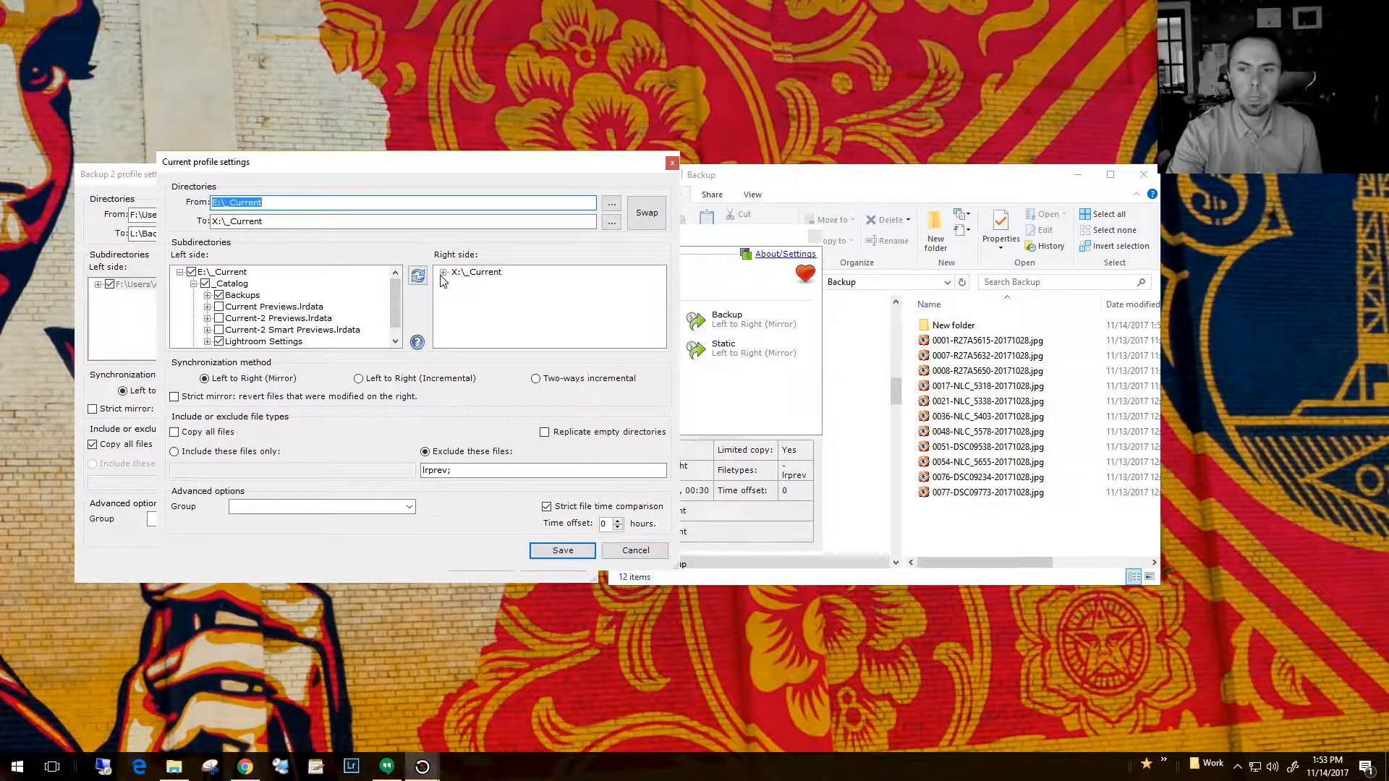
pyautogui.click(642, 554)
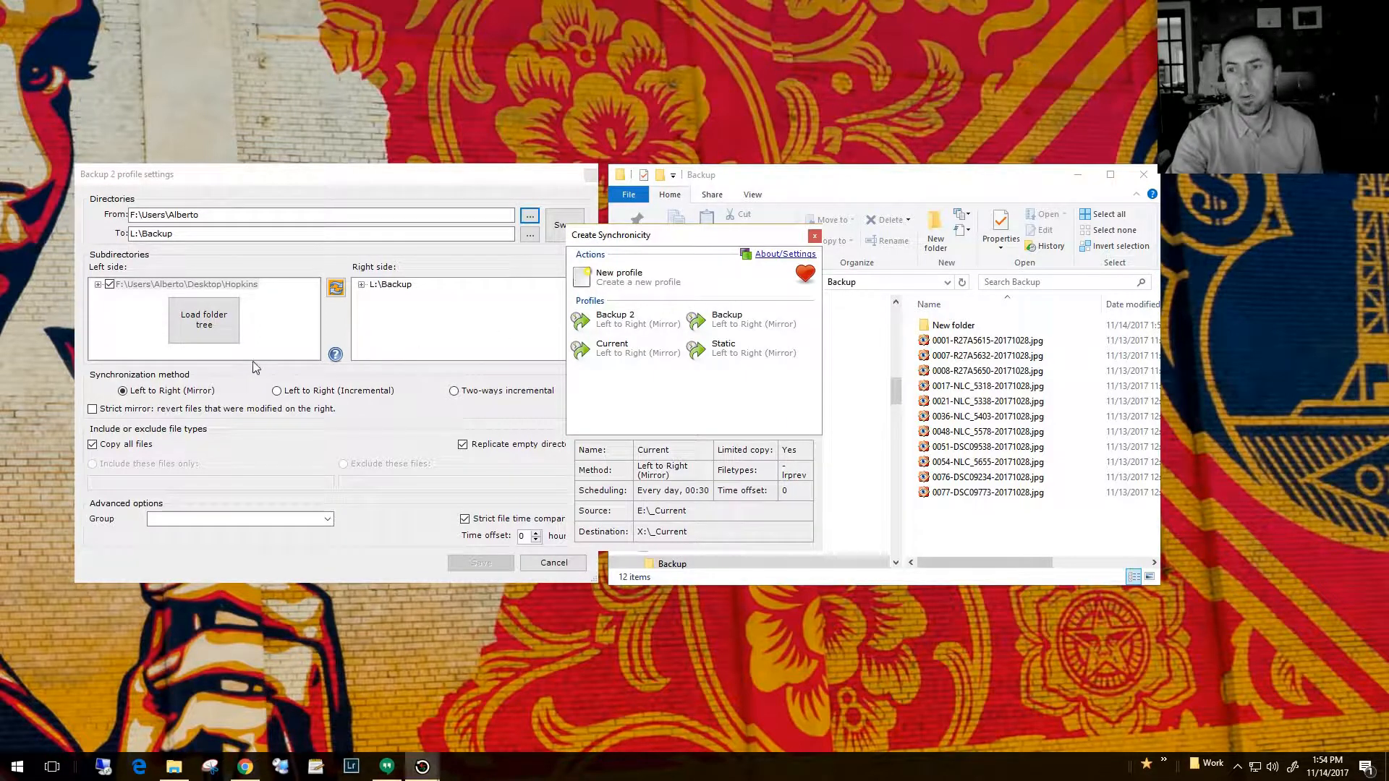
pyautogui.moveTo(204, 250); pyautogui.dragTo(173, 239)
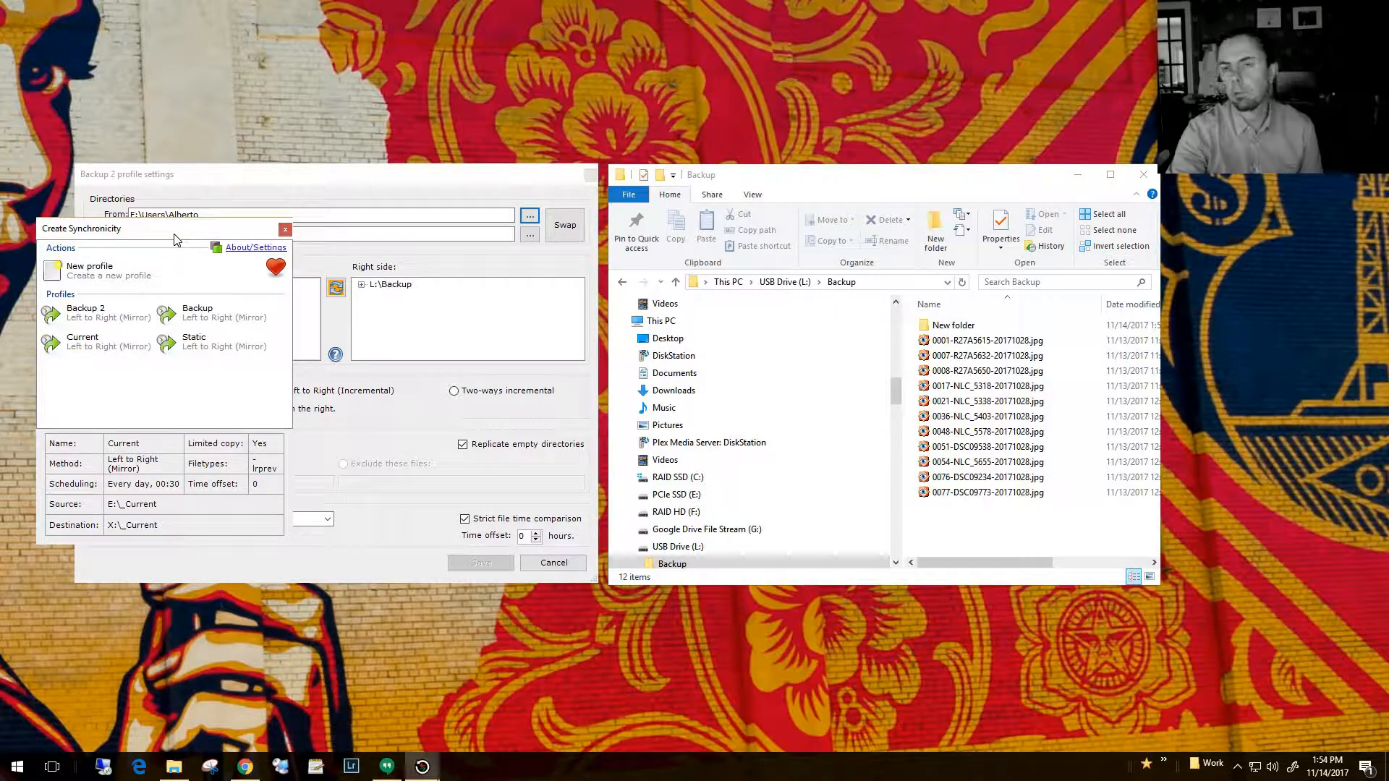
pyautogui.moveTo(177, 226); pyautogui.dragTo(194, 118)
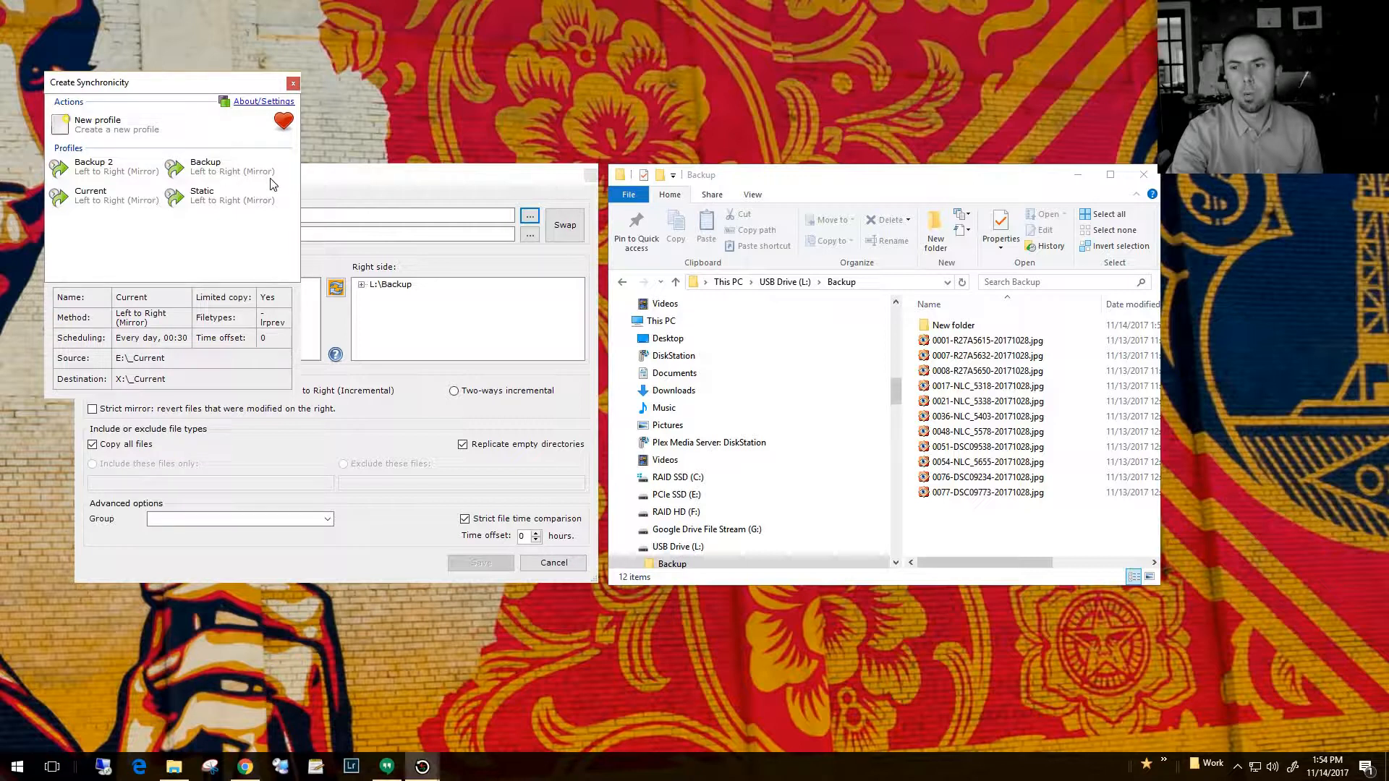